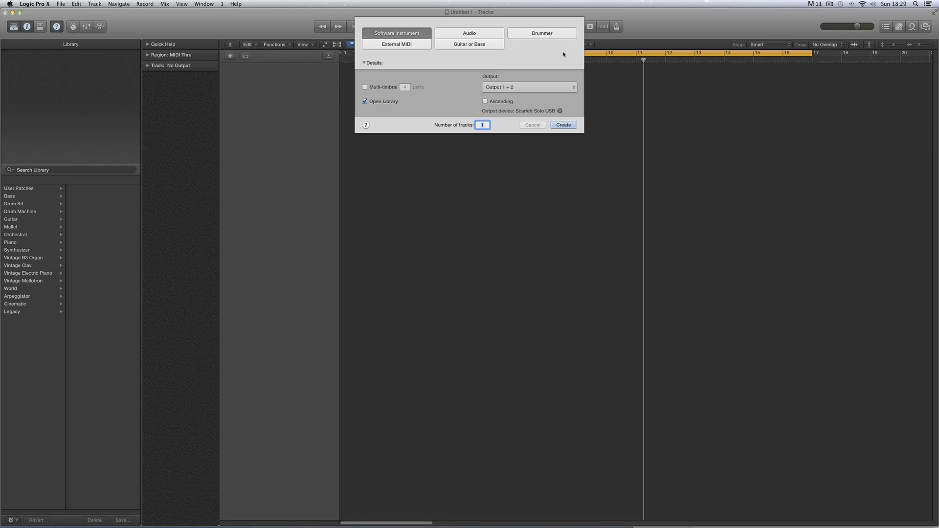
Step: Create a Rock Drummer track with the SoCal kit
click(542, 33)
click(561, 119)
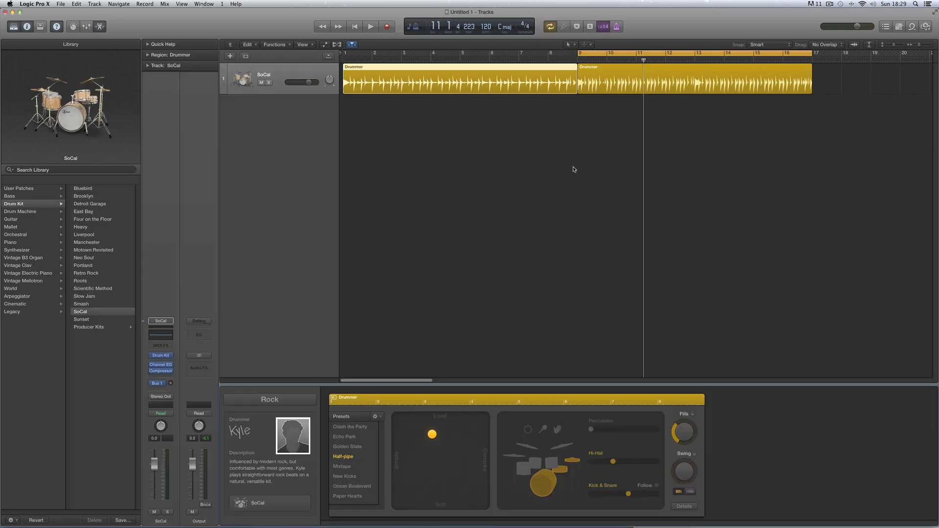
Step: Select the second Drummer region to show its Mixtape preset settings in the Drummer Editor
click(671, 73)
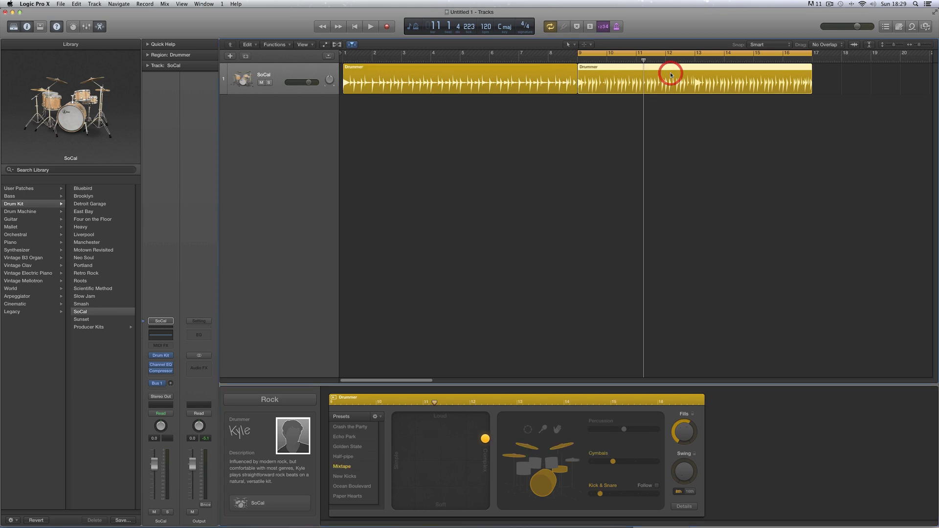
Step: Browse the Alternative, Electronic and Hip Hop drummer genres, then return to Alternative
click(281, 403)
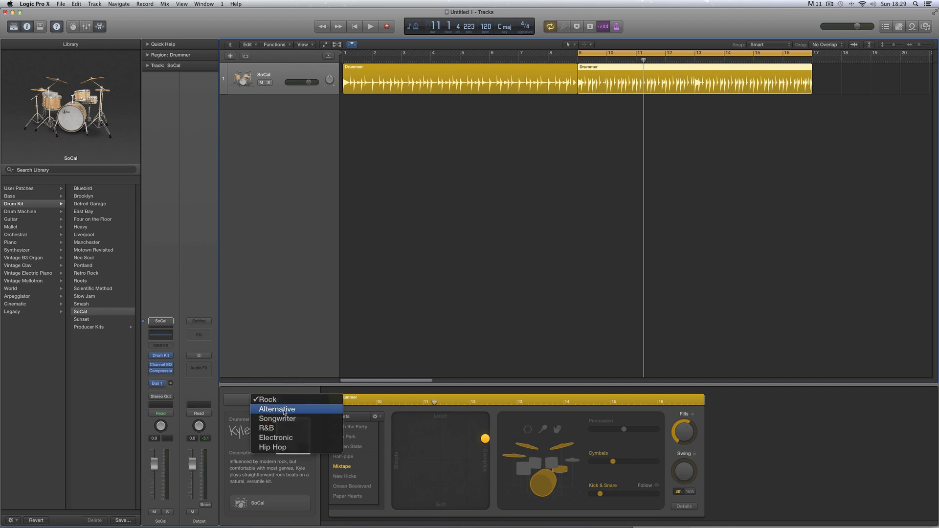
click(285, 410)
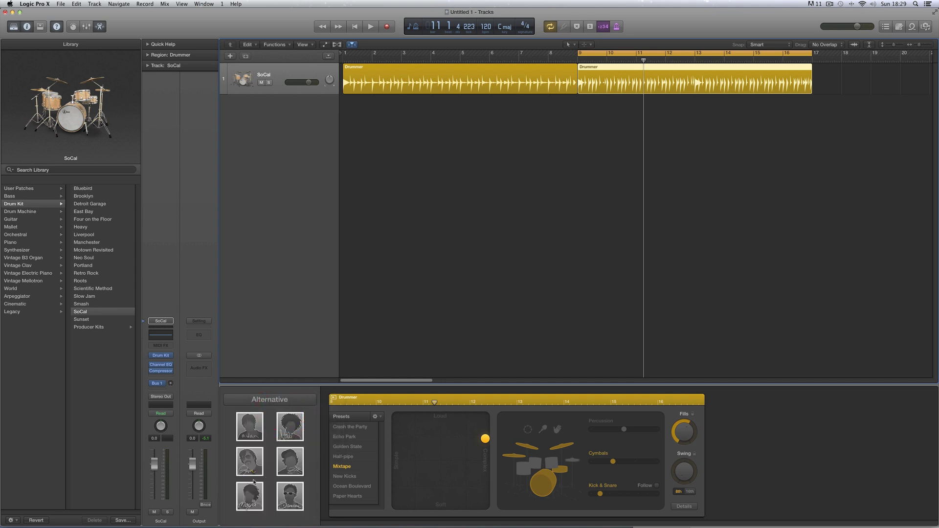
click(287, 406)
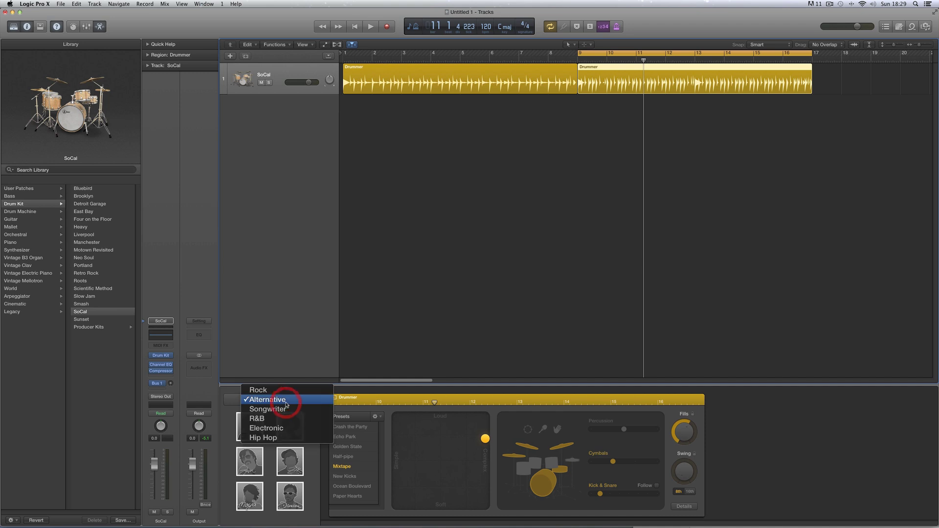
click(273, 428)
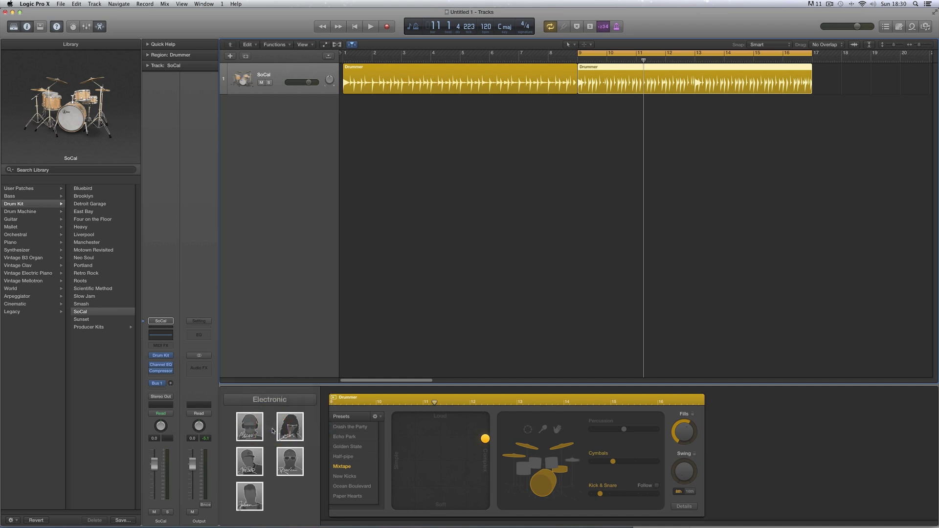
click(278, 405)
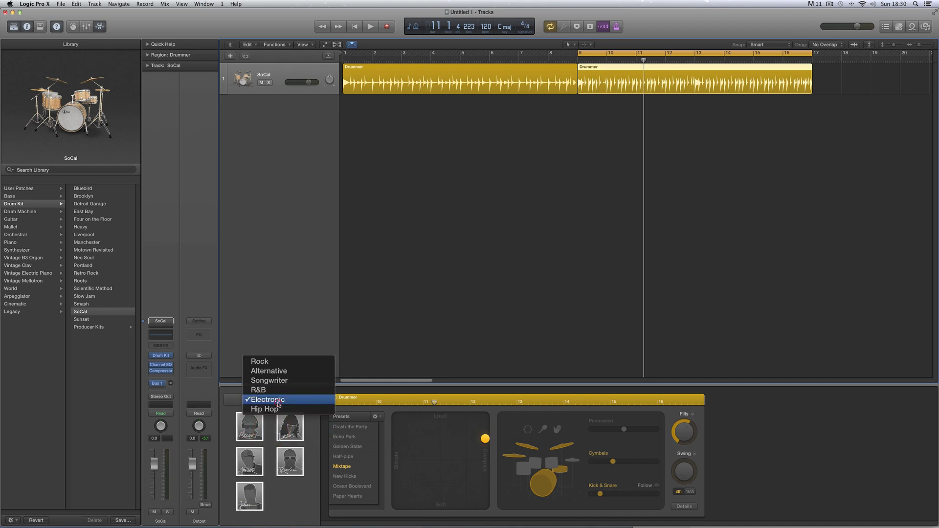
click(276, 410)
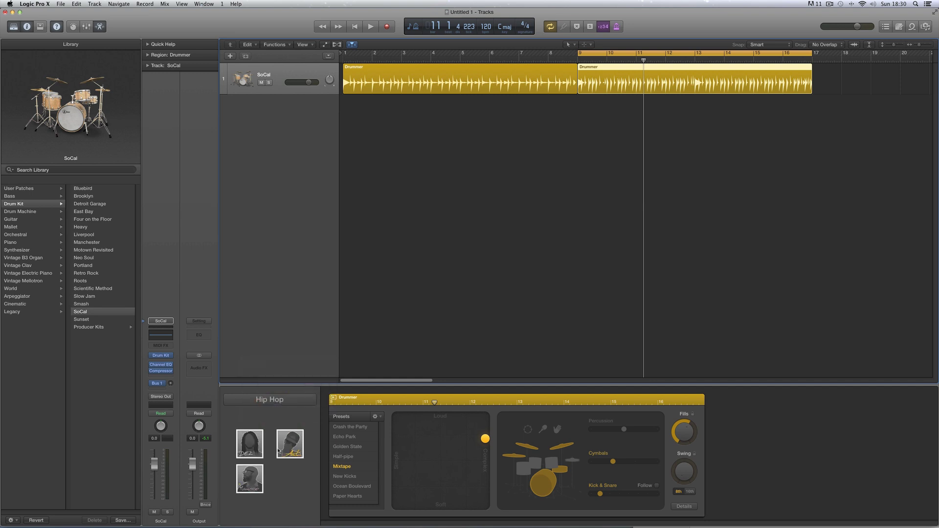
mouse_move(279, 450)
click(289, 402)
click(272, 363)
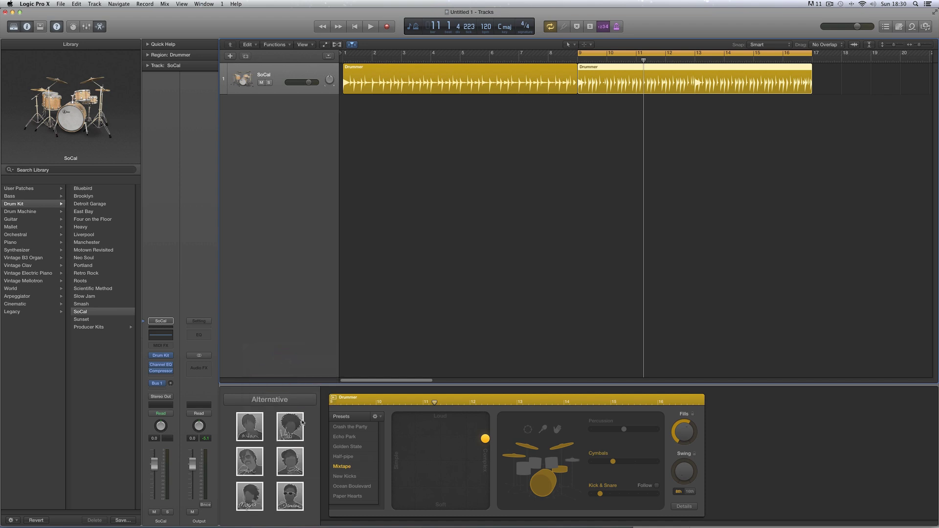
Step: Pick the Alternative drummer who plays the Neon kit and audition it
click(256, 492)
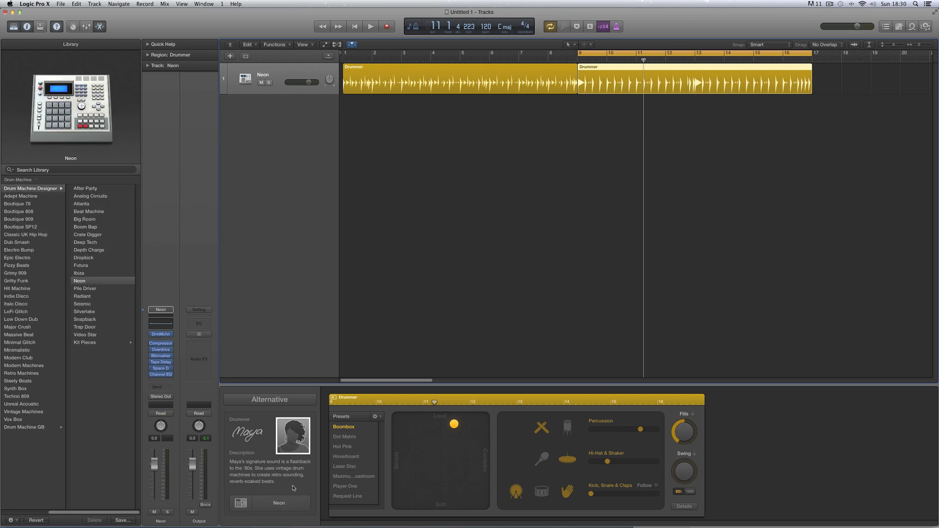
key(space)
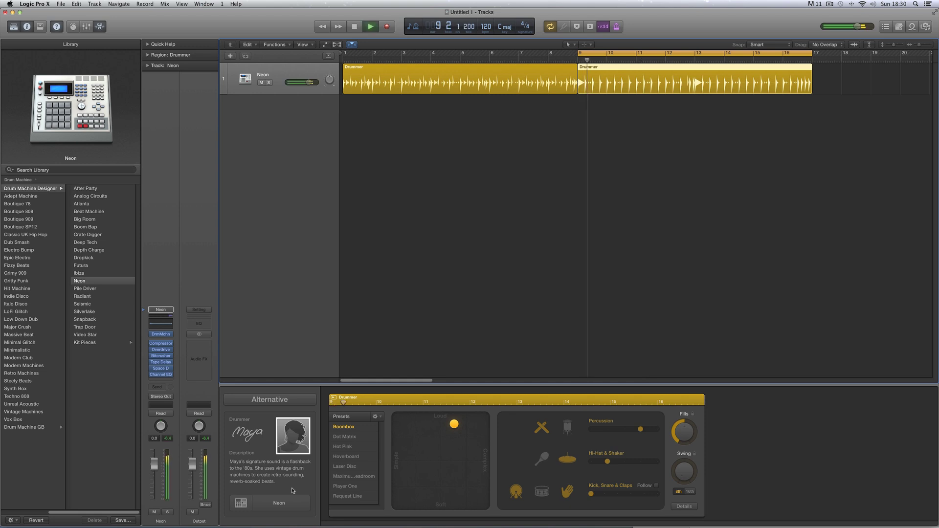
key(space)
Step: Switch the kit to Video Star and make the pattern slightly more complex
click(289, 503)
click(290, 516)
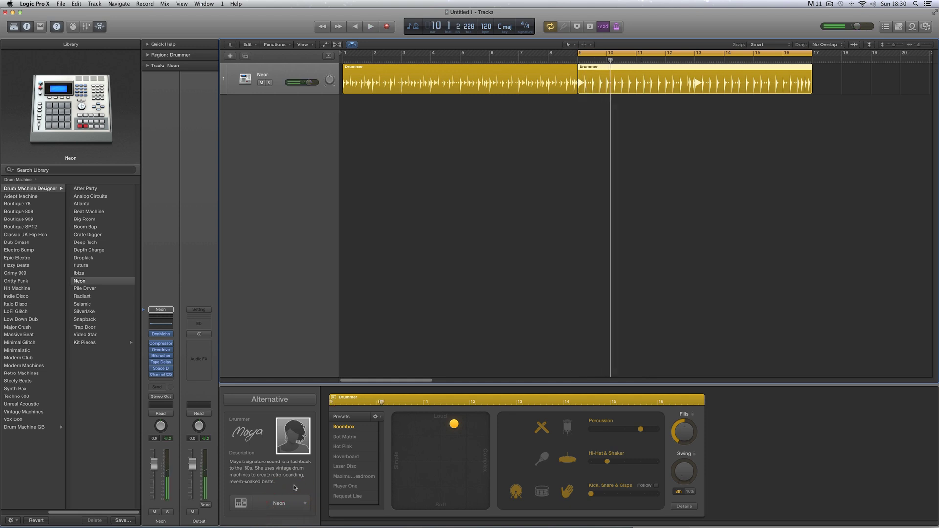
key(space)
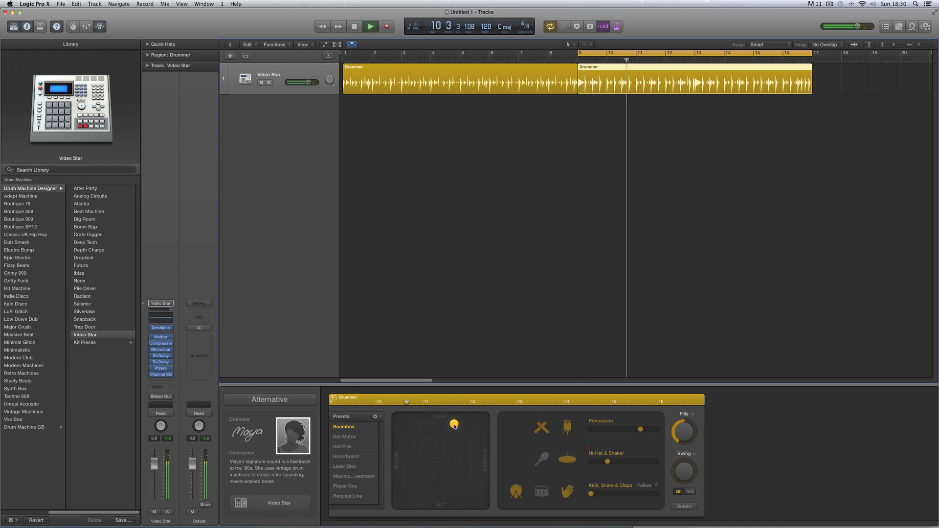
drag(455, 425, 460, 429)
key(space)
Step: Change to a different Alternative drummer and audition the new part
click(294, 431)
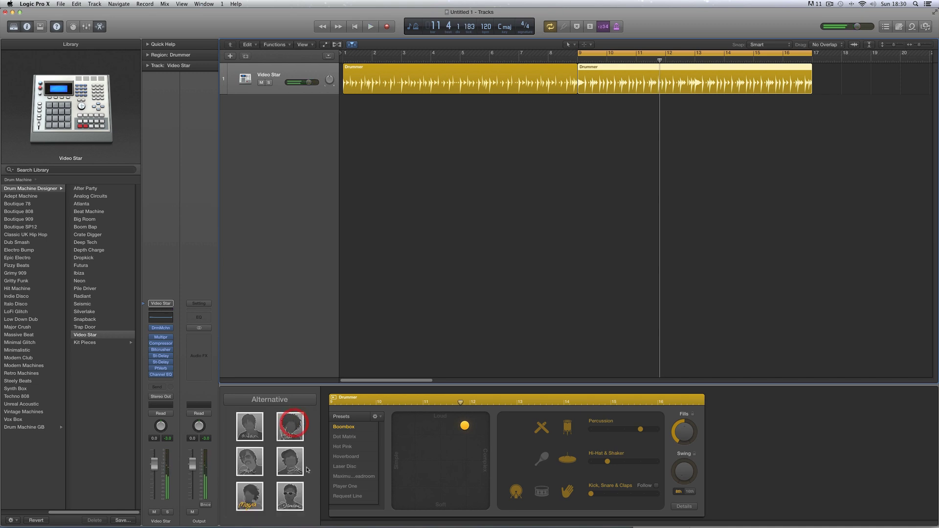
click(290, 497)
click(510, 199)
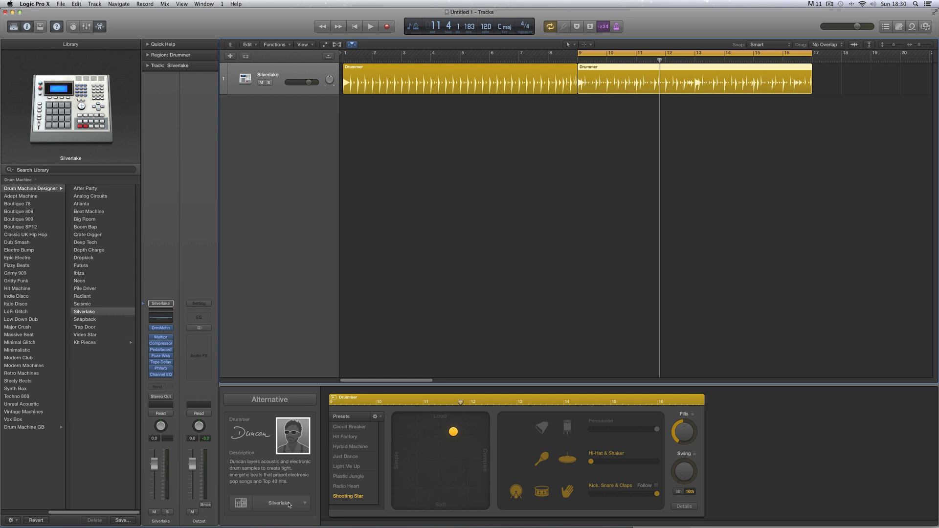
key(space)
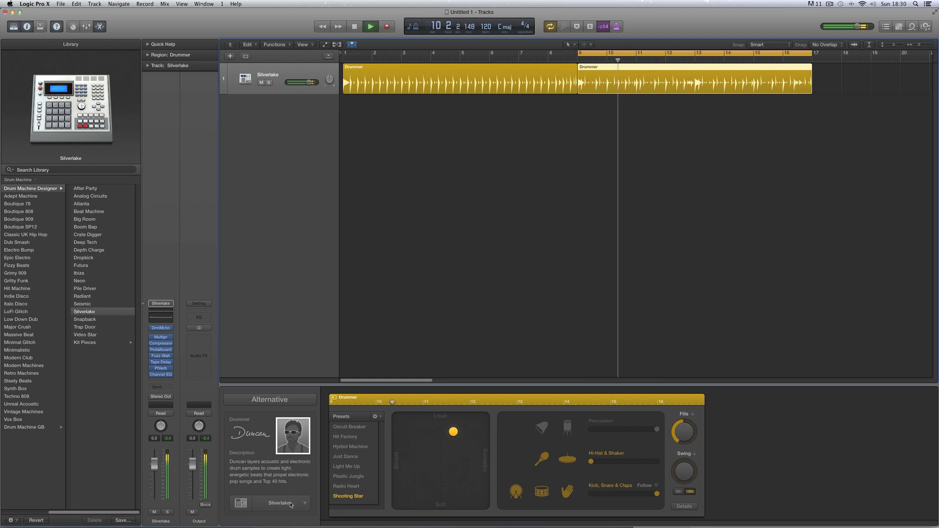
key(space)
Step: Load the Analog Circuits kit and audition it
click(291, 504)
click(293, 518)
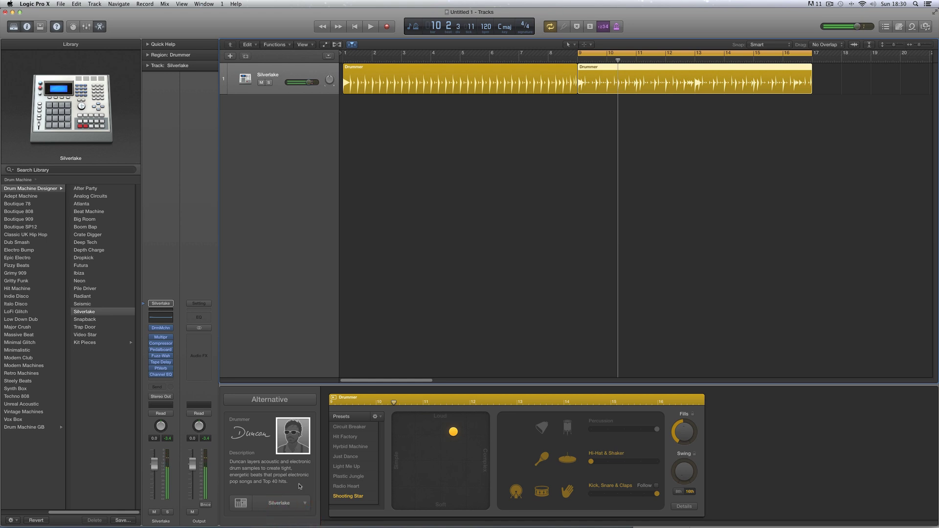
key(space)
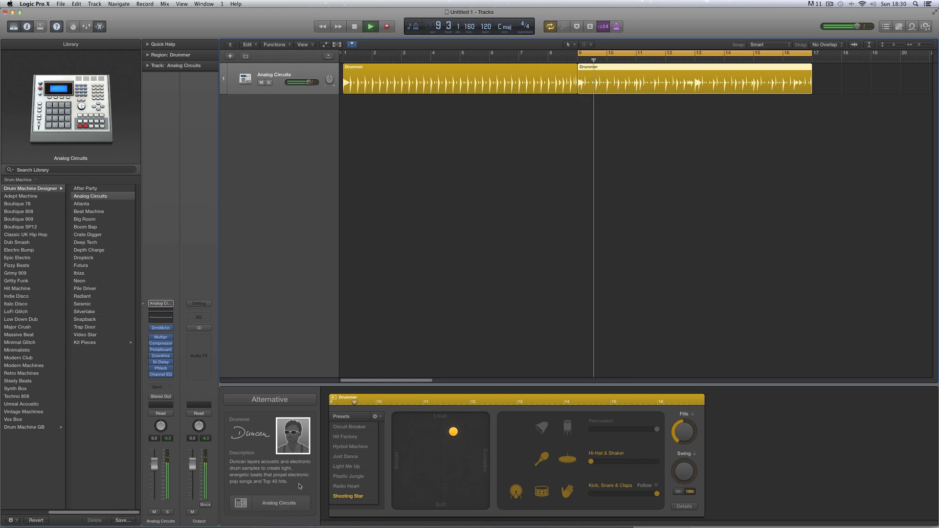
key(space)
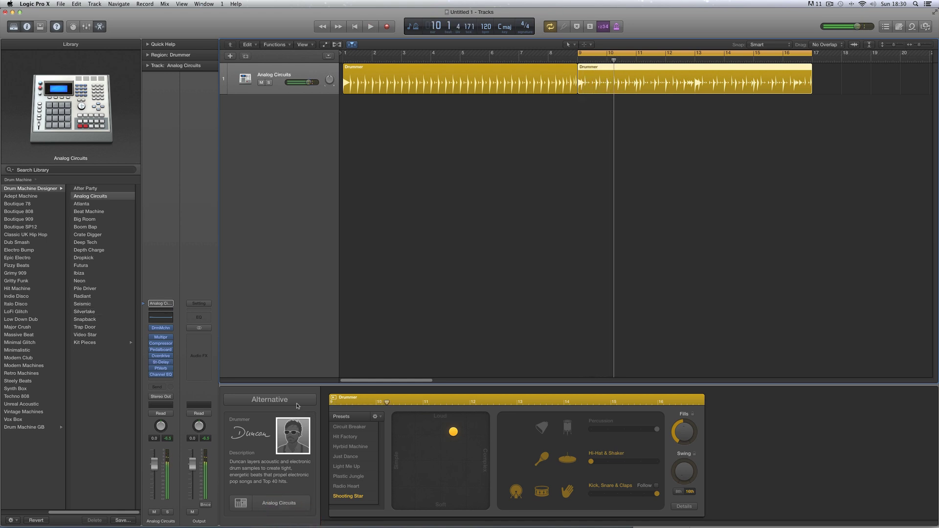
click(287, 430)
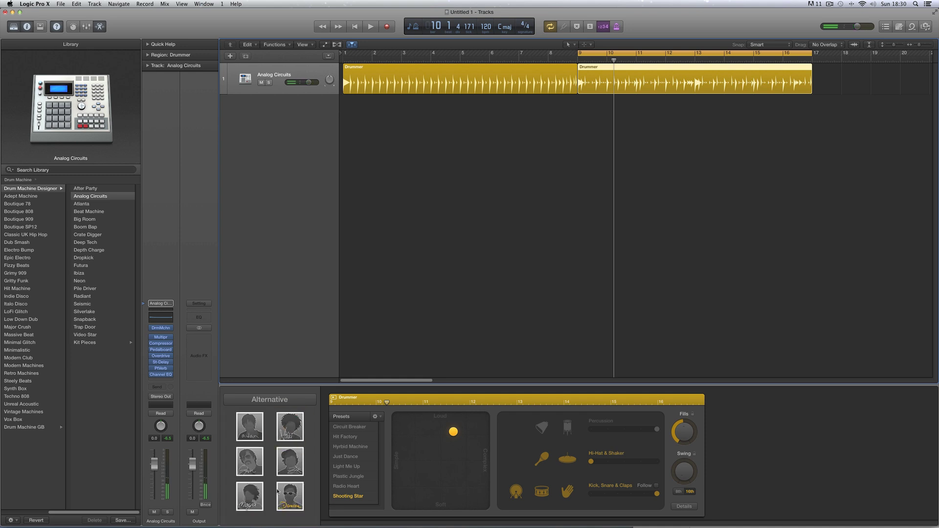
Step: Switch to the Hip Hop genre and audition the drummer with the Trap Door kit
click(289, 403)
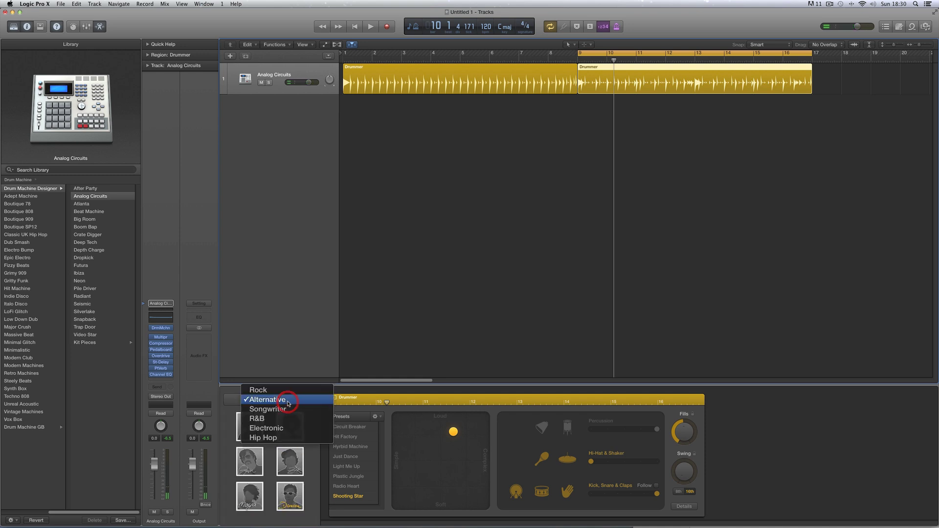
click(281, 438)
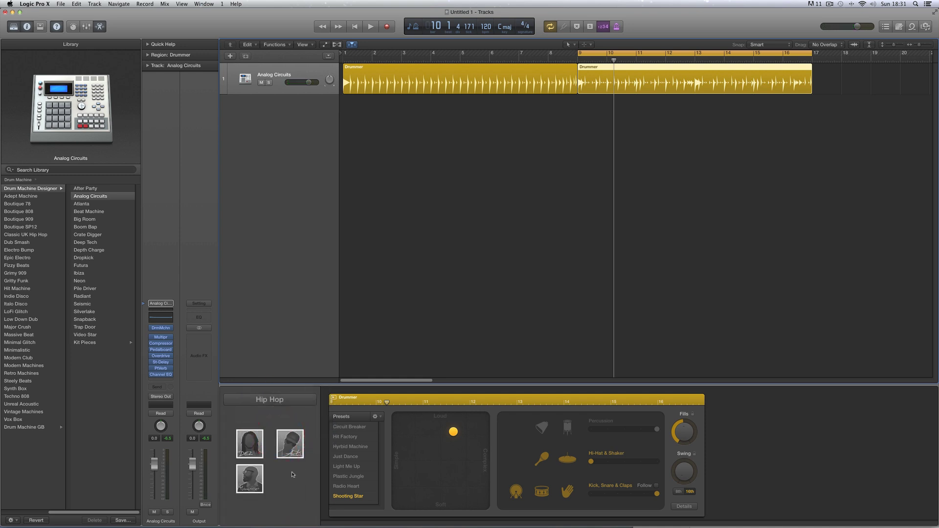
click(249, 450)
click(249, 451)
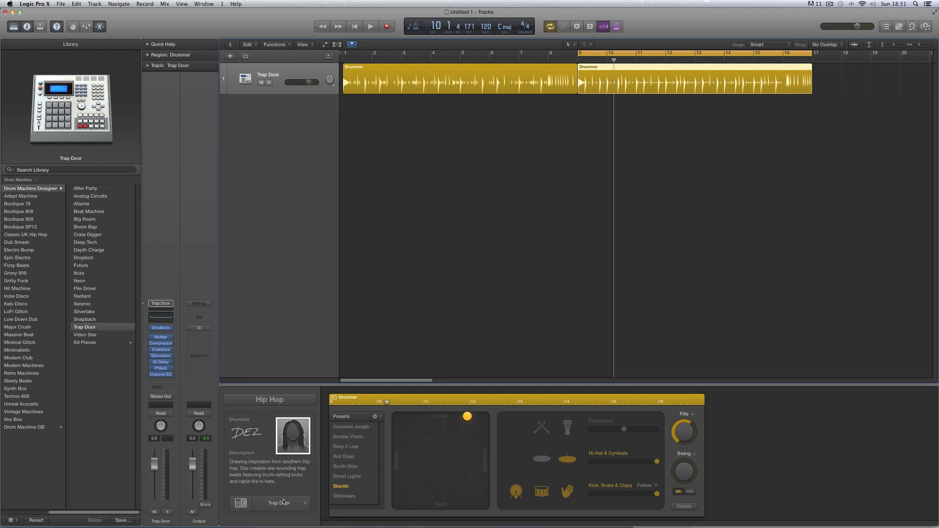
key(space)
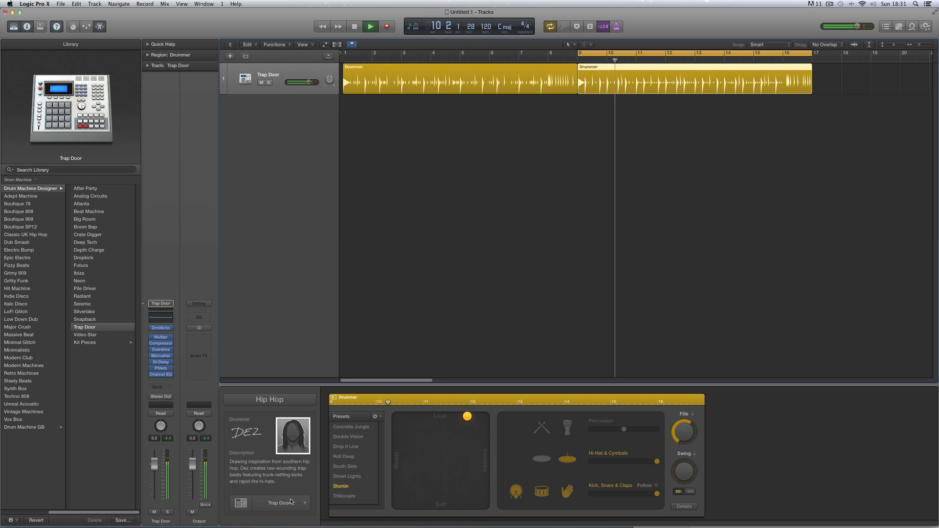
key(space)
Step: Load the Atlanta kit and add shaker and crossed-sticks percussion
click(294, 511)
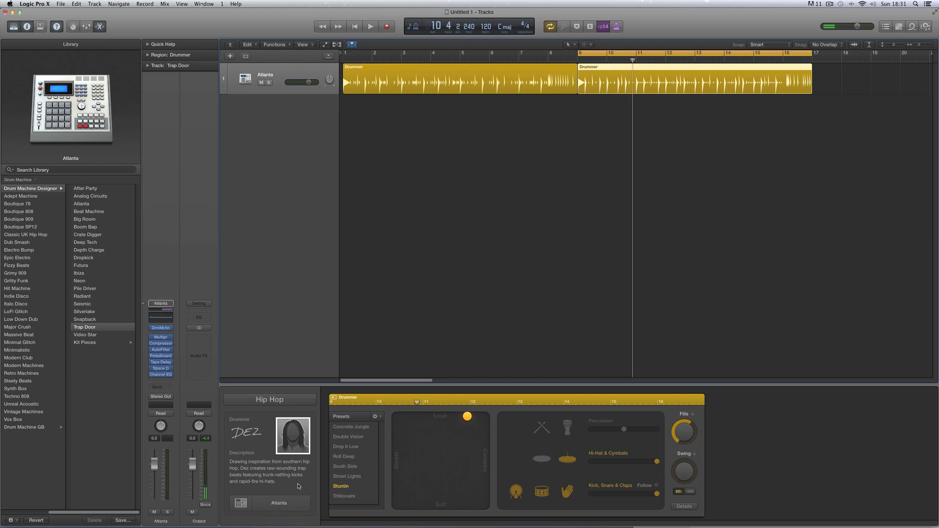
key(space)
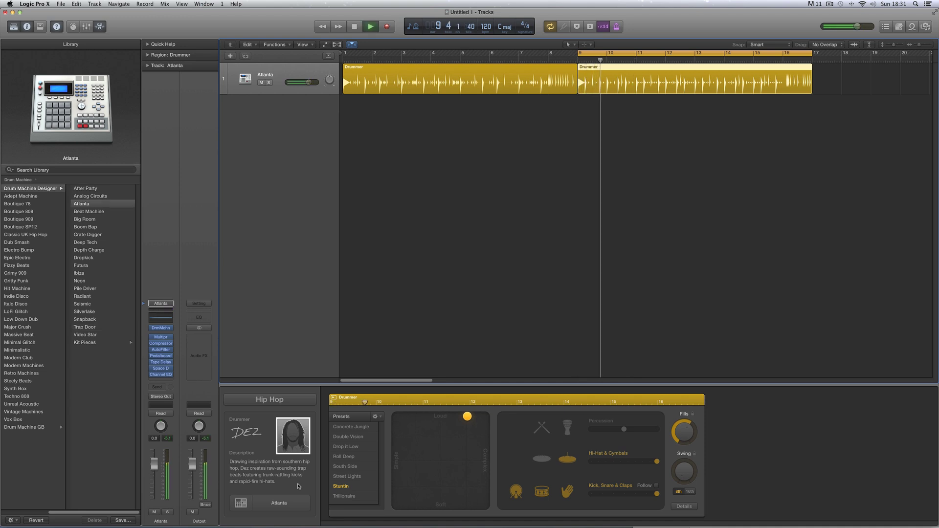
click(567, 427)
click(540, 429)
key(space)
Step: Switch to the Beat Machine Hip Hop drummer, play louder, and add cymbals and snare
click(293, 440)
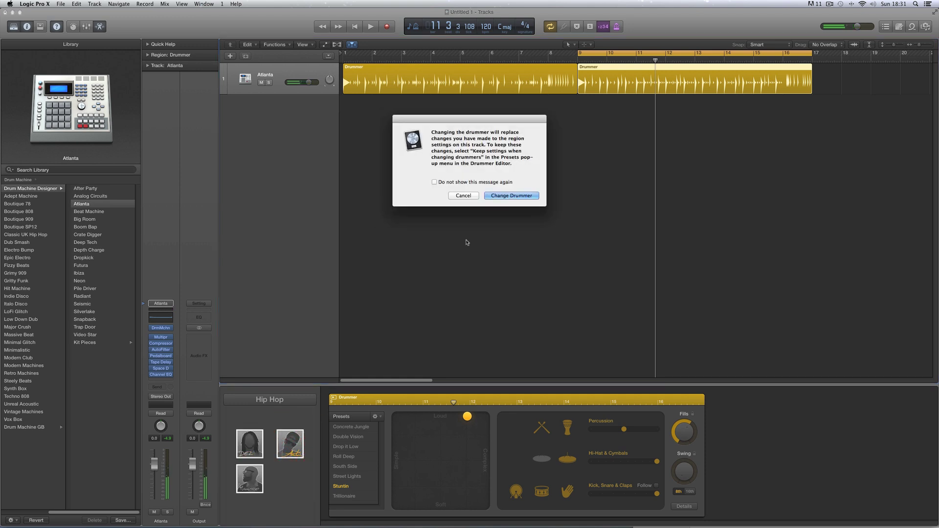
click(497, 196)
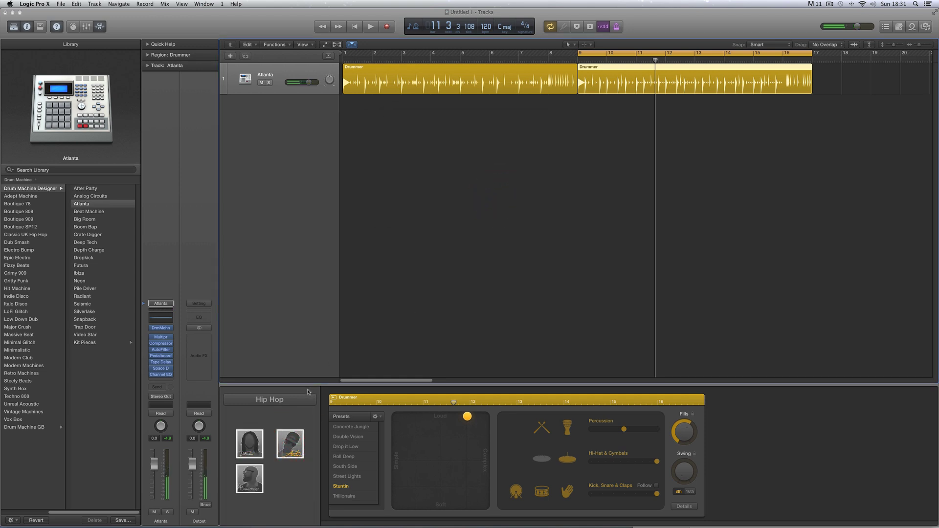
click(290, 444)
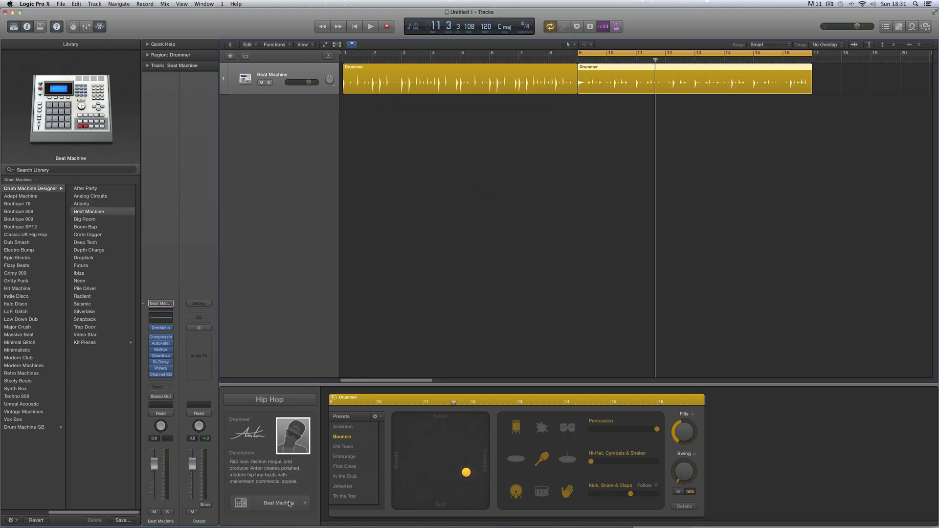
key(space)
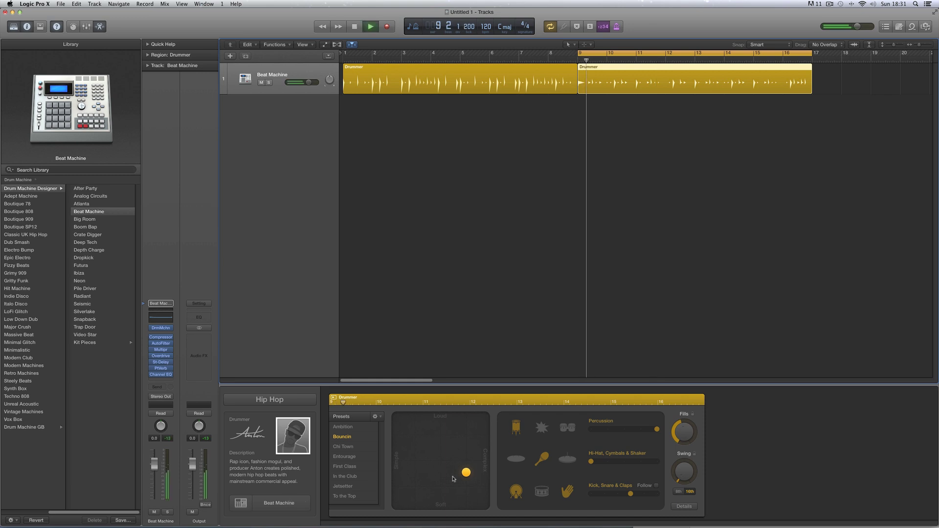
drag(466, 473, 470, 431)
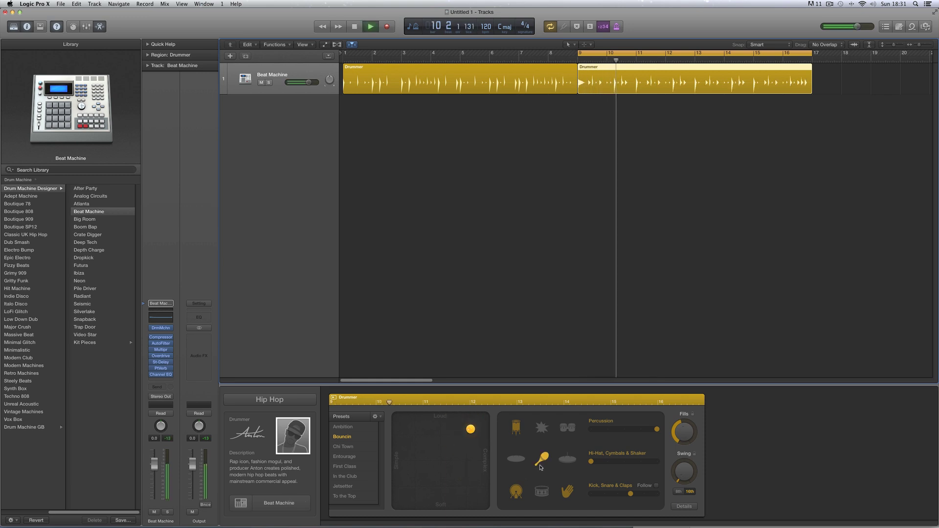
click(567, 459)
click(542, 491)
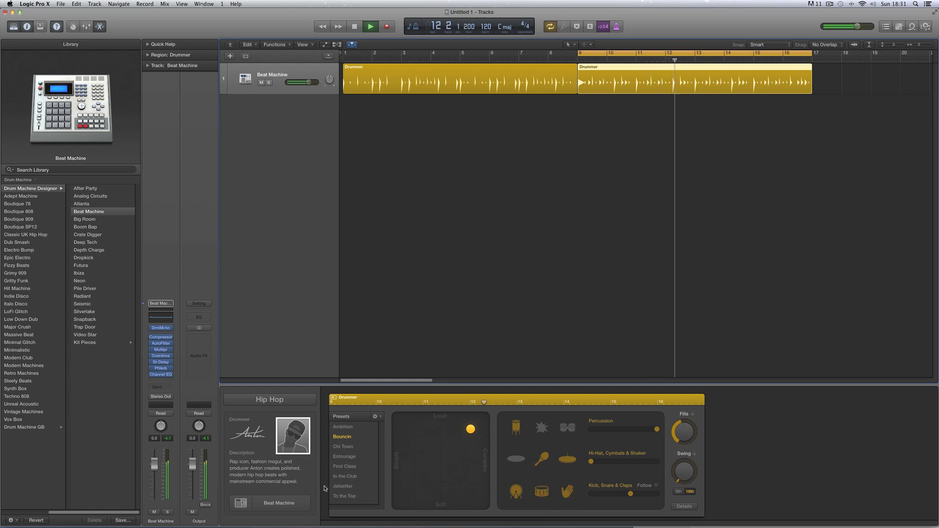
key(space)
Step: Load the Snapback kit and audition it
click(296, 504)
click(295, 517)
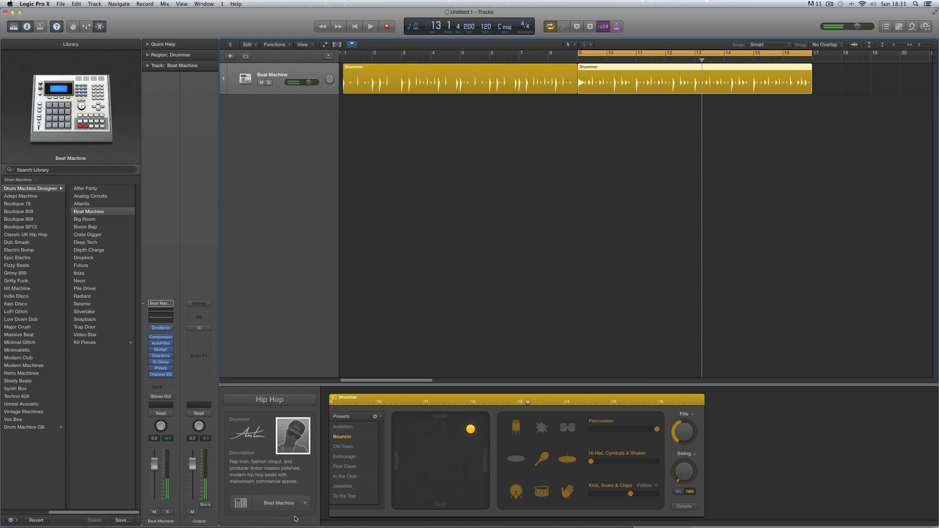
key(space)
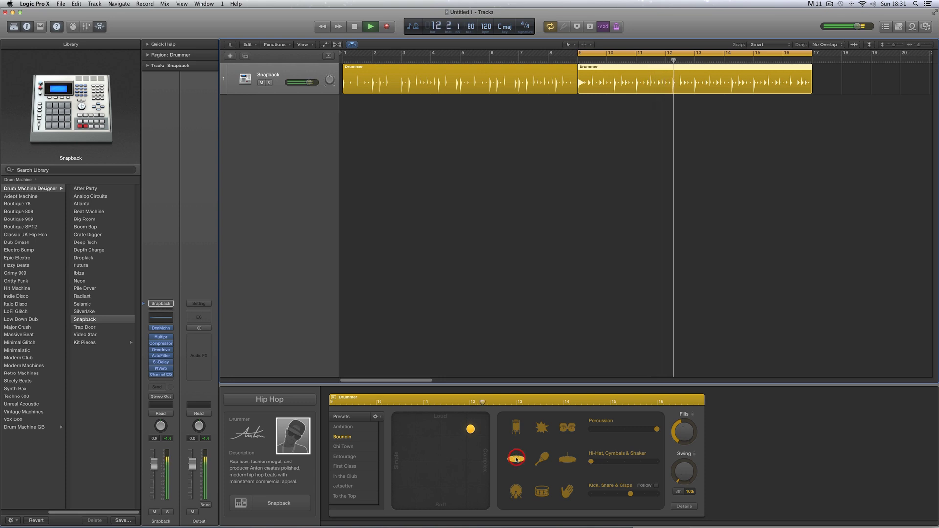
key(space)
Step: Change to the Crate Digger drummer, add snare, and slightly raise loudness and complexity
click(287, 435)
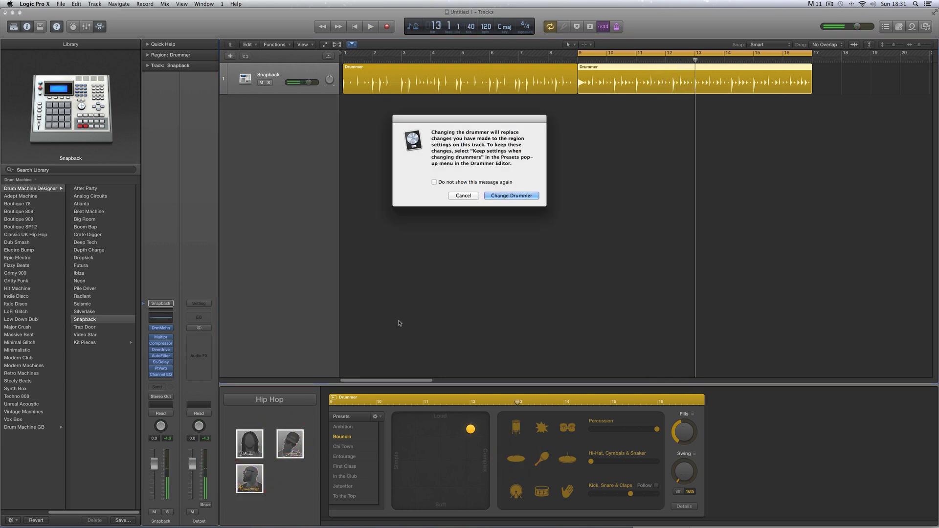
click(502, 196)
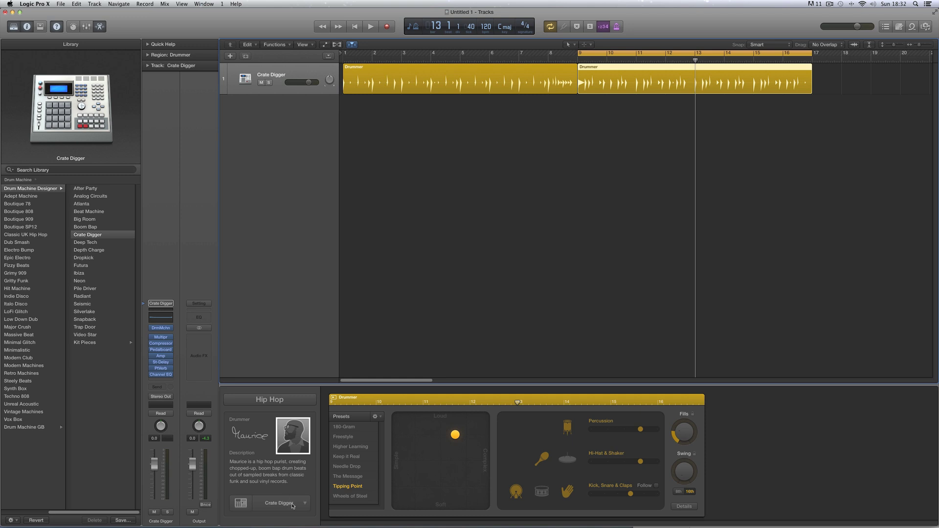
key(space)
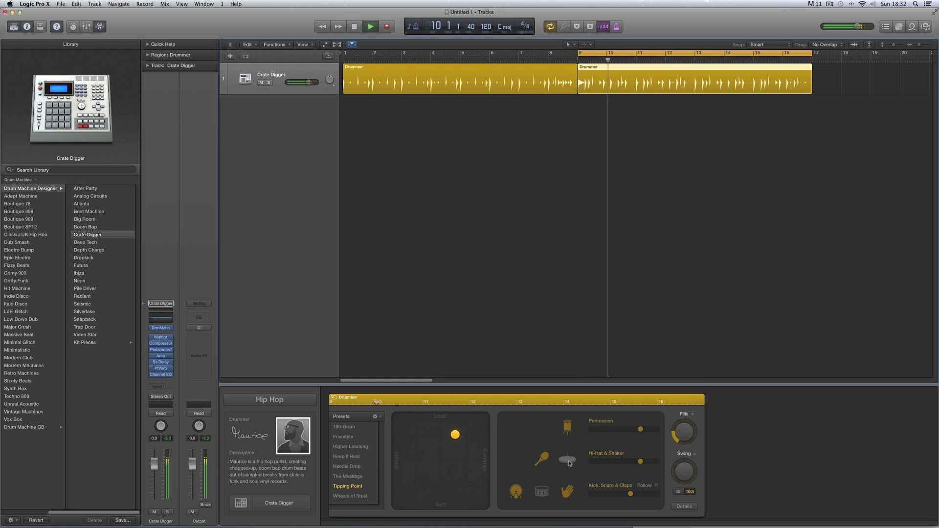
click(542, 490)
mouse_move(455, 434)
mouse_down()
mouse_move(403, 434)
mouse_move(465, 435)
mouse_up()
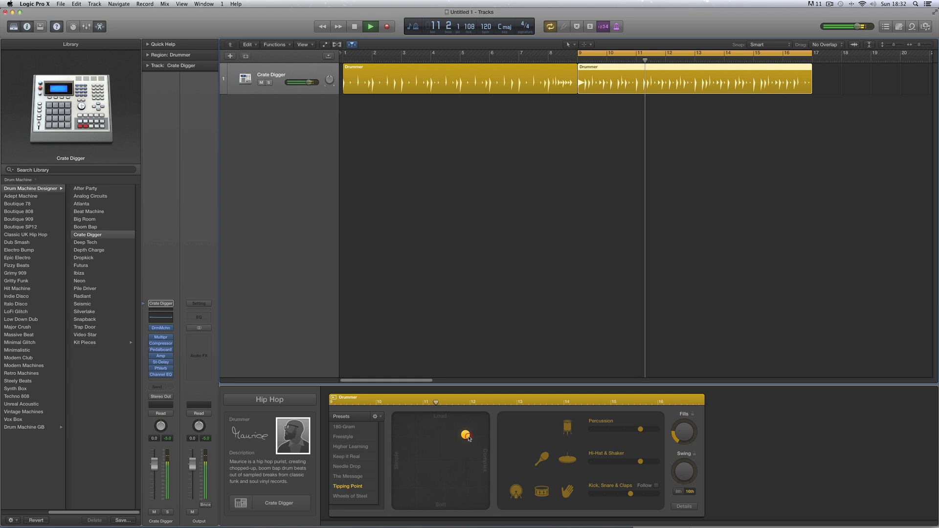
key(space)
Step: Load the Boom Bap kit, audition it, and switch the genre to Electronic
click(294, 503)
click(298, 517)
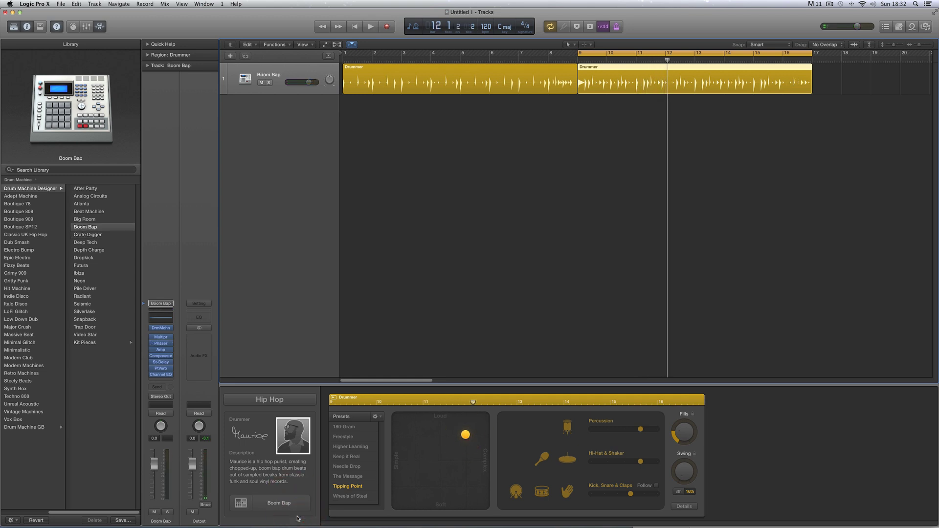
key(space)
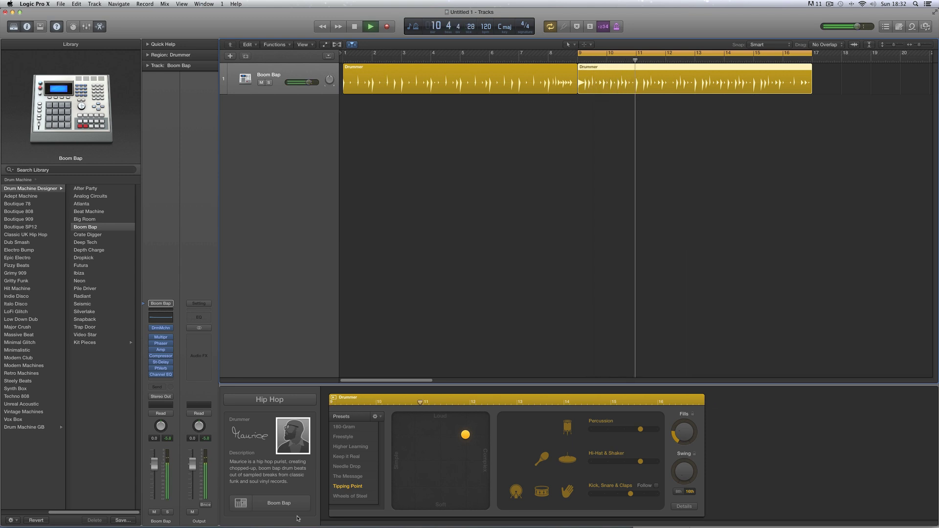
key(space)
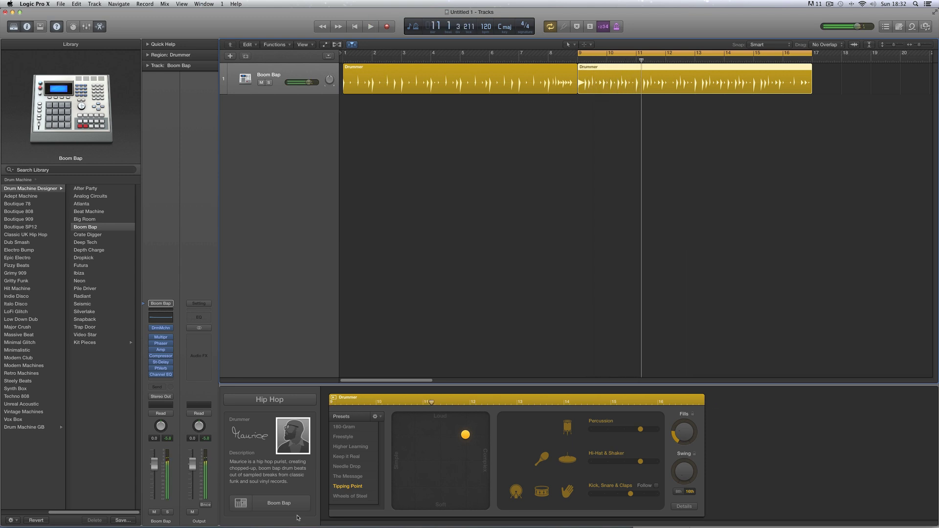
click(279, 402)
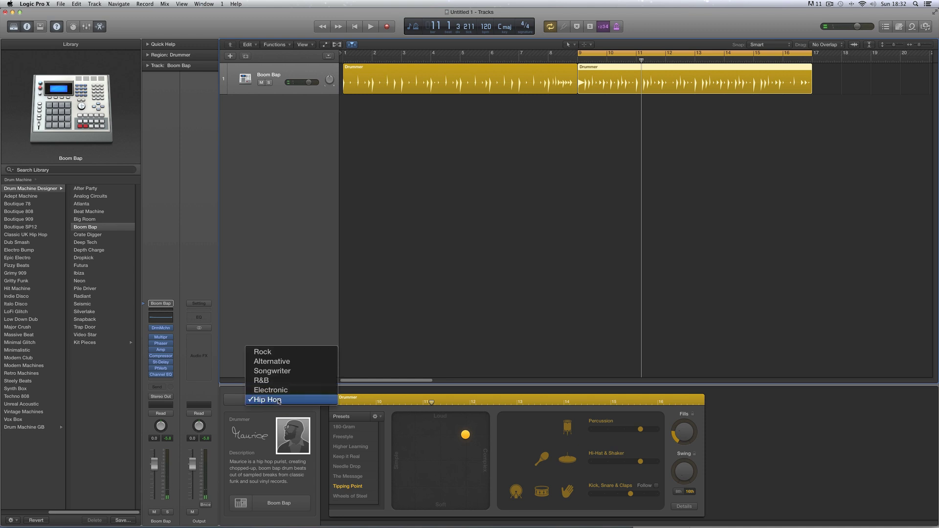
click(279, 391)
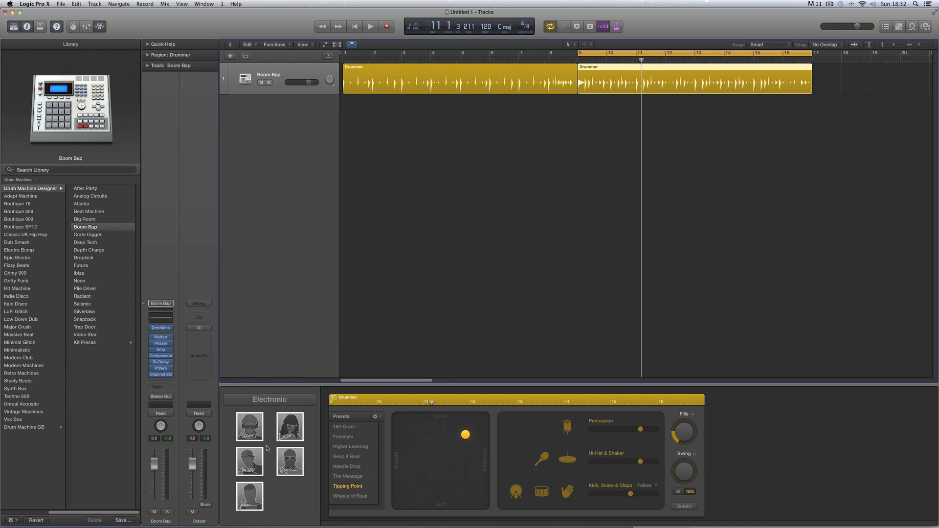
Step: Try the Big Room Electronic drummer with cymbals, percussion, hi-hat and a more complex pattern
click(252, 432)
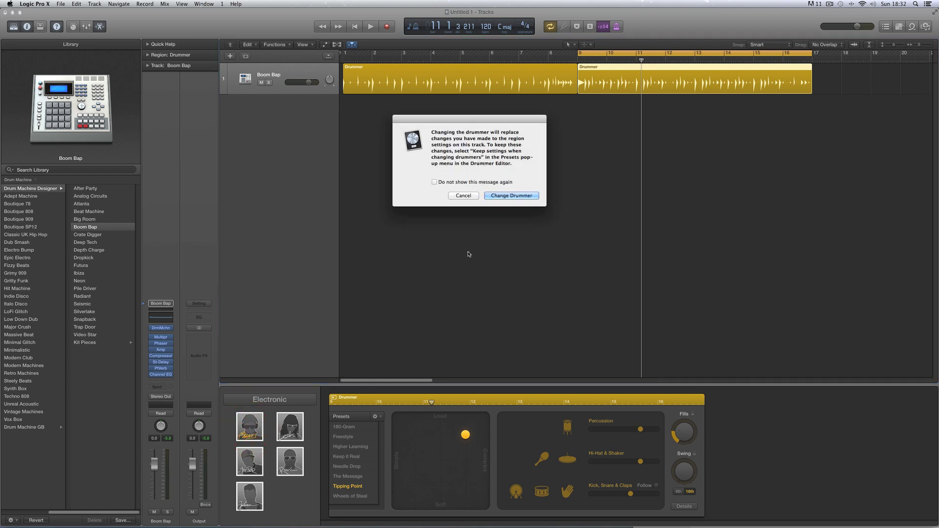
click(507, 196)
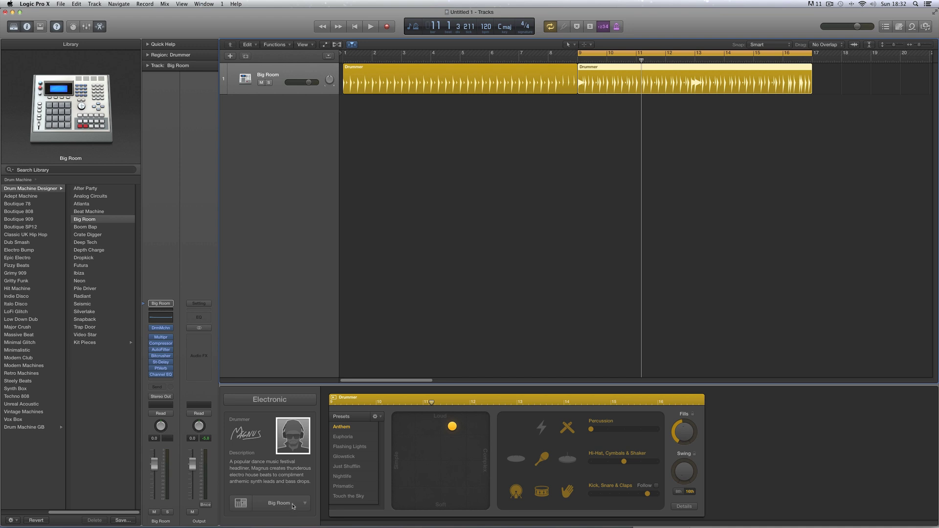
key(space)
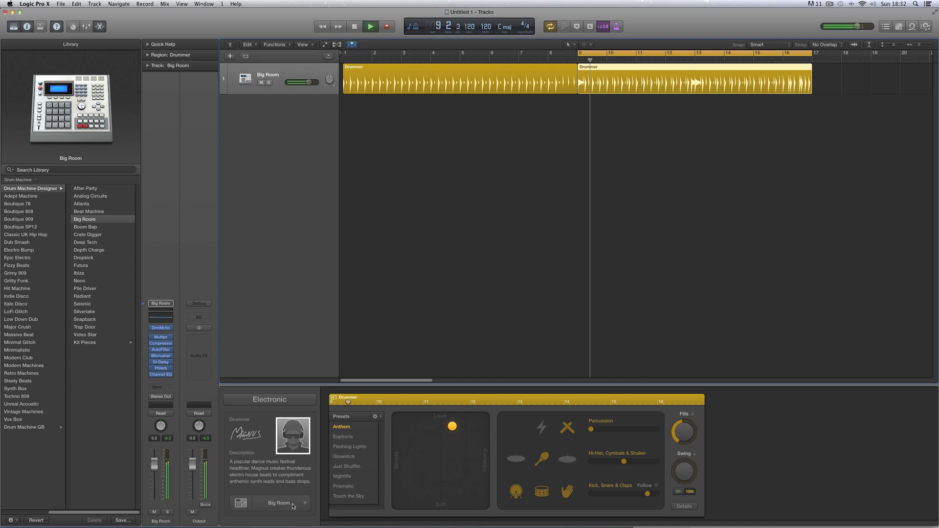
click(563, 462)
click(542, 429)
click(516, 459)
drag(455, 432, 467, 429)
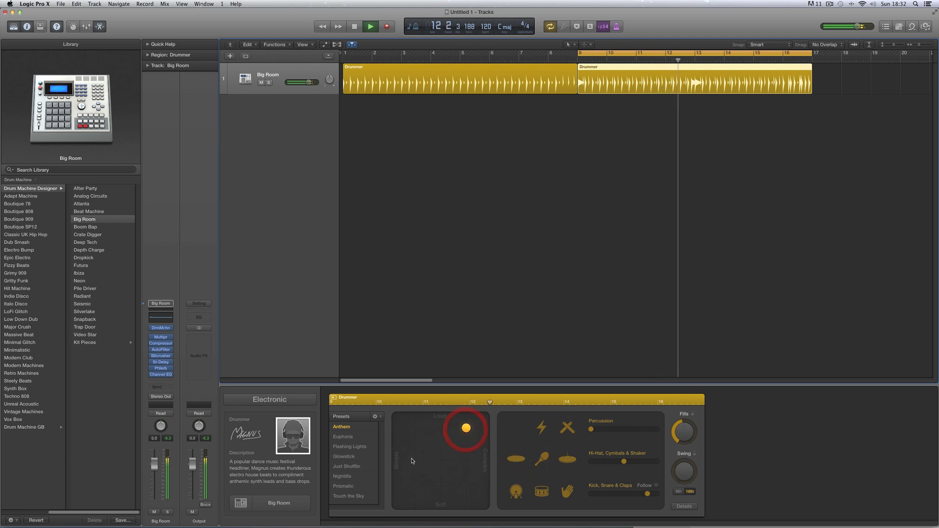
click(284, 505)
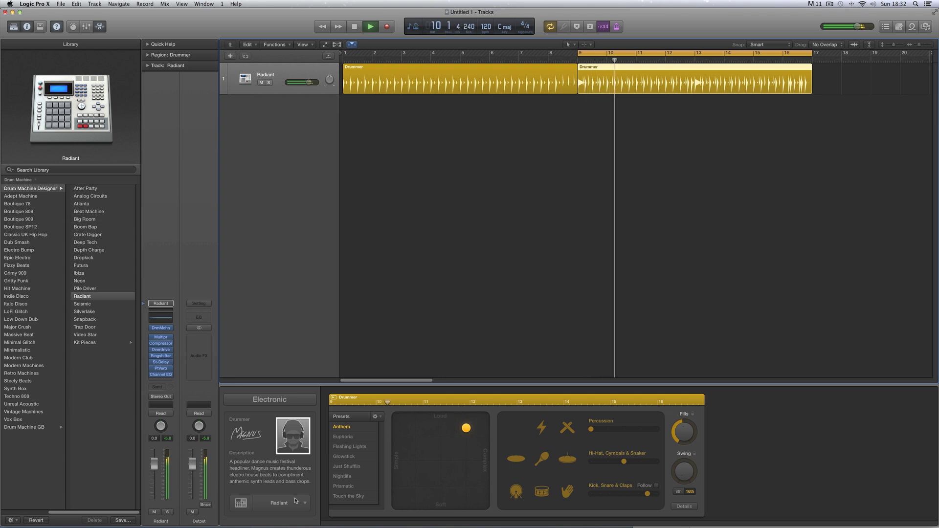
key(space)
Step: Switch to the Deep Tech drummer, add percussion, and load the Futura kit
click(292, 433)
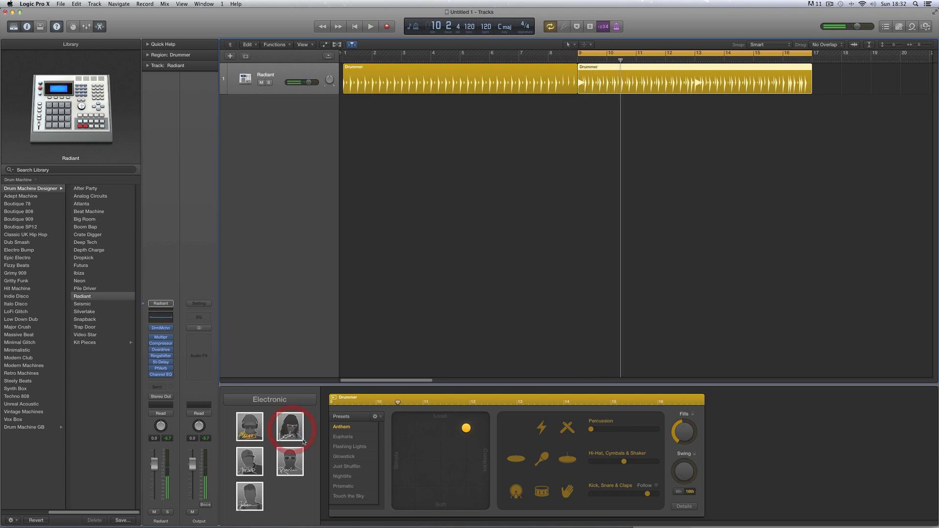
click(290, 427)
click(497, 196)
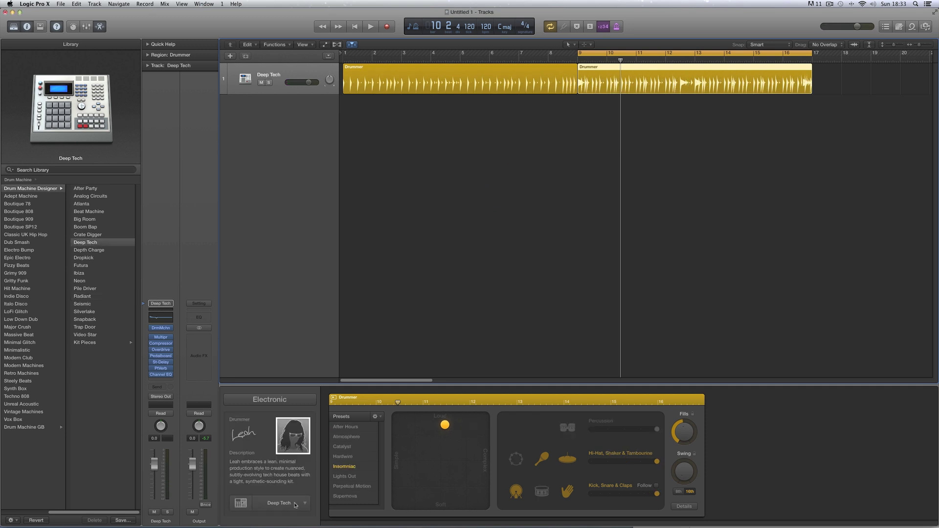
key(space)
click(575, 427)
key(space)
click(289, 504)
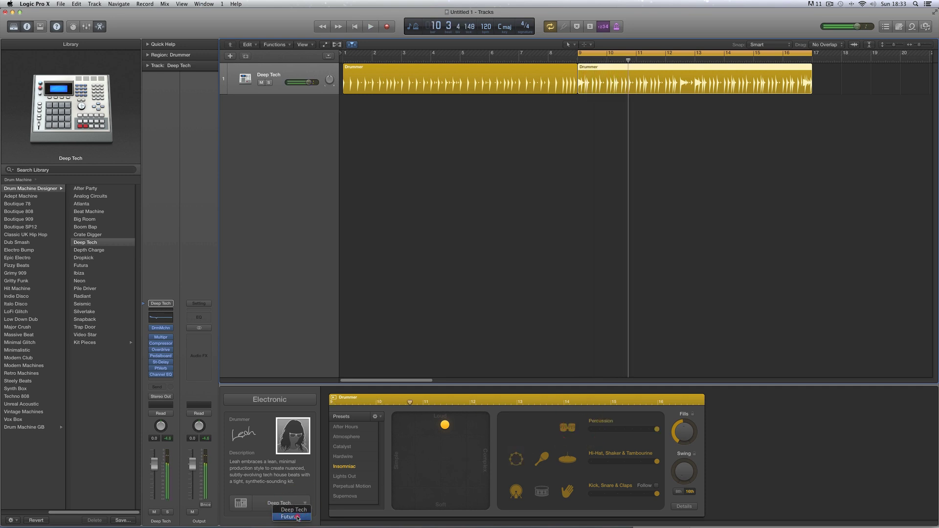
click(297, 519)
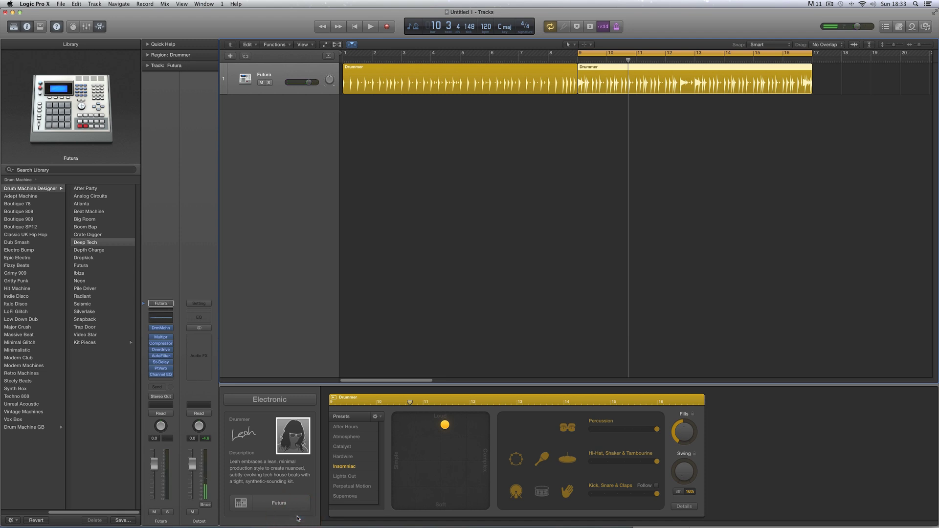
key(space)
key(space)
Step: Swap in the Pile Driver drummer and make it play louder
click(293, 436)
click(250, 461)
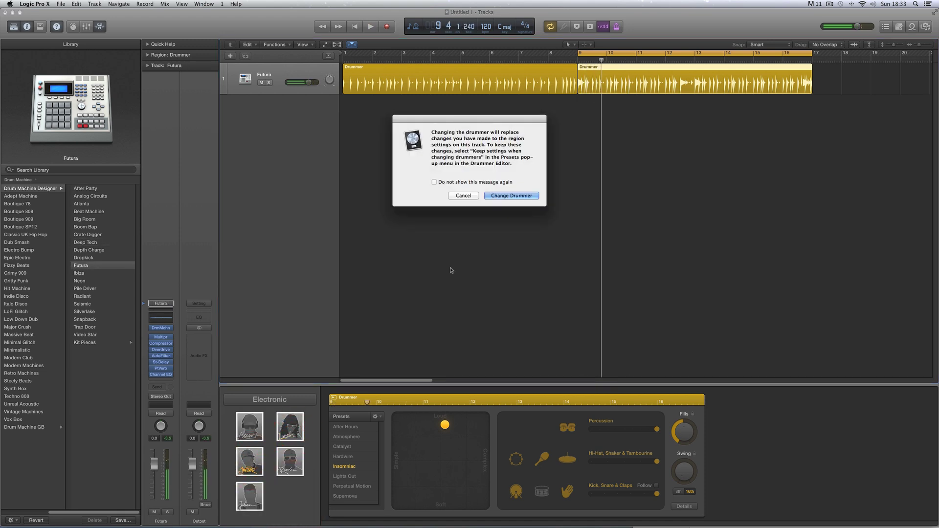
click(497, 195)
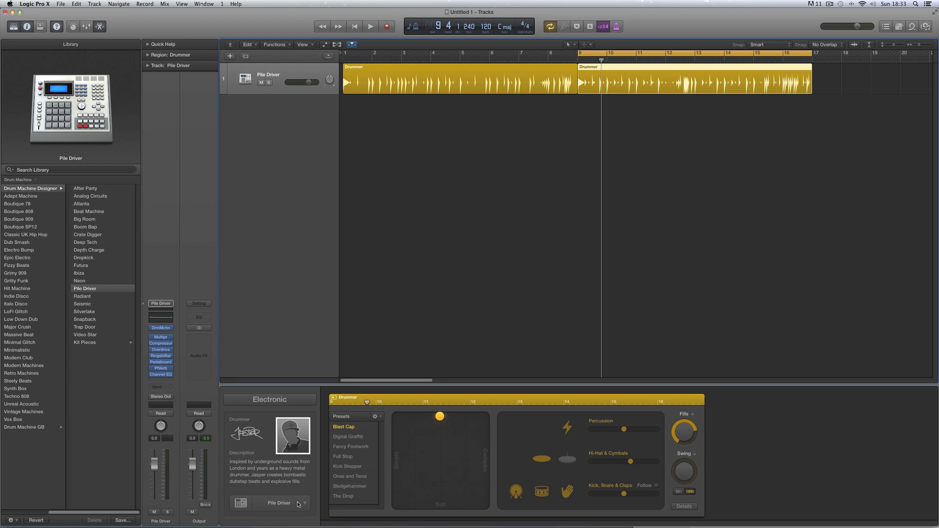
drag(441, 416, 467, 419)
key(space)
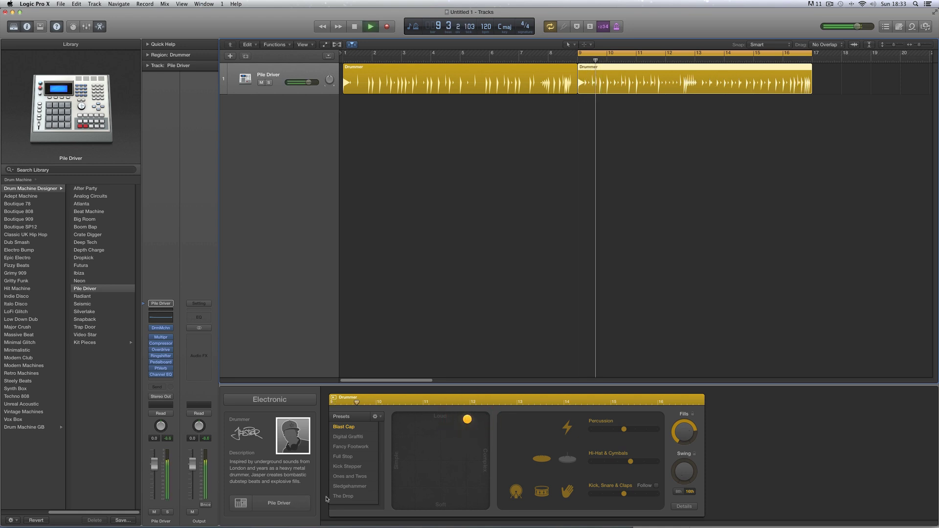
key(space)
Step: Try the Dropkick kit and audition it
click(292, 512)
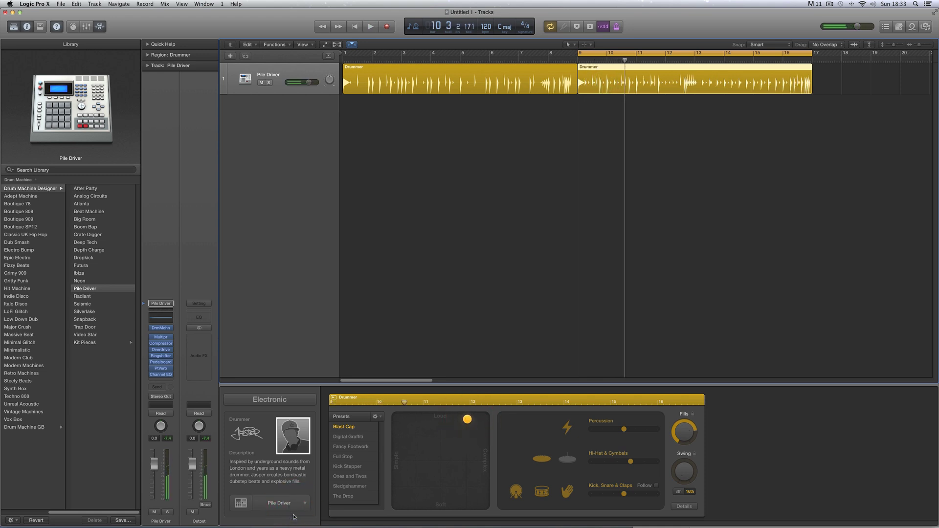
key(Up)
key(Up)
key(Up)
key(Up)
key(space)
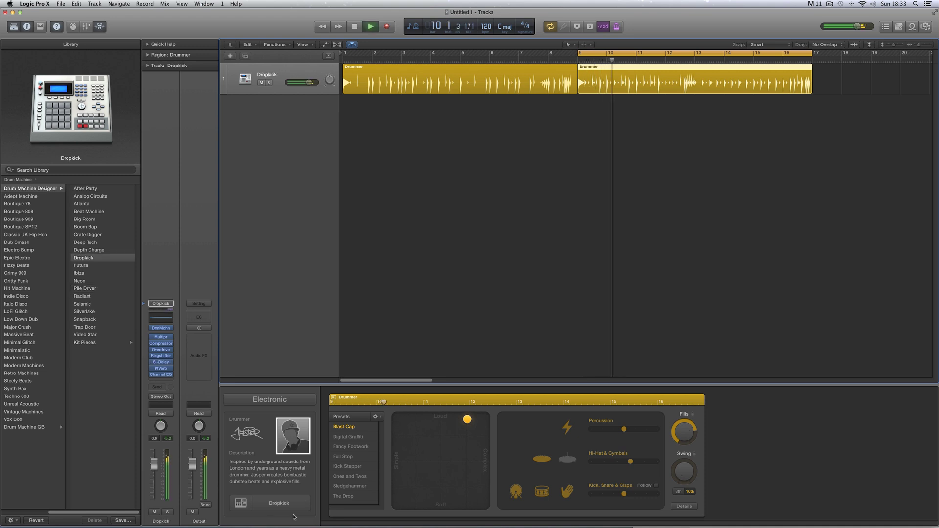
key(space)
Step: Swap in another Electronic drummer and make its pattern slightly more complex
click(295, 439)
click(290, 461)
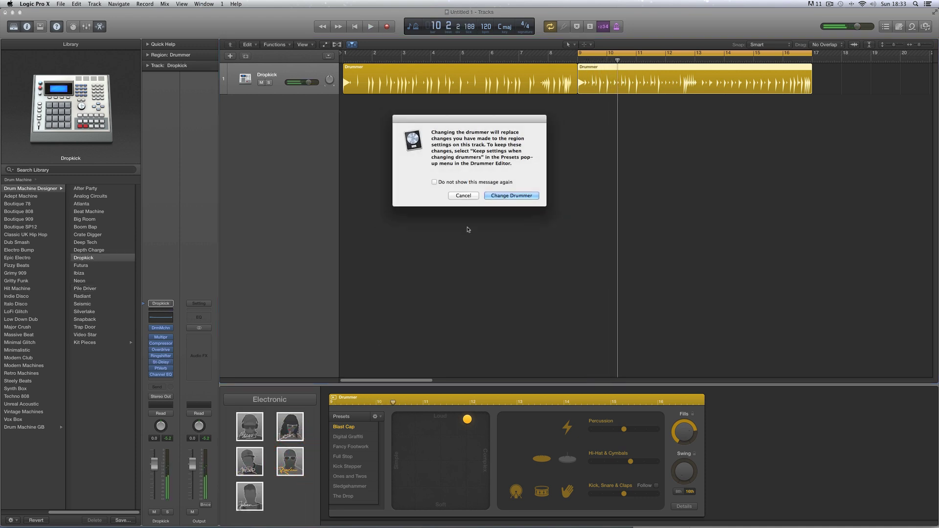
click(494, 194)
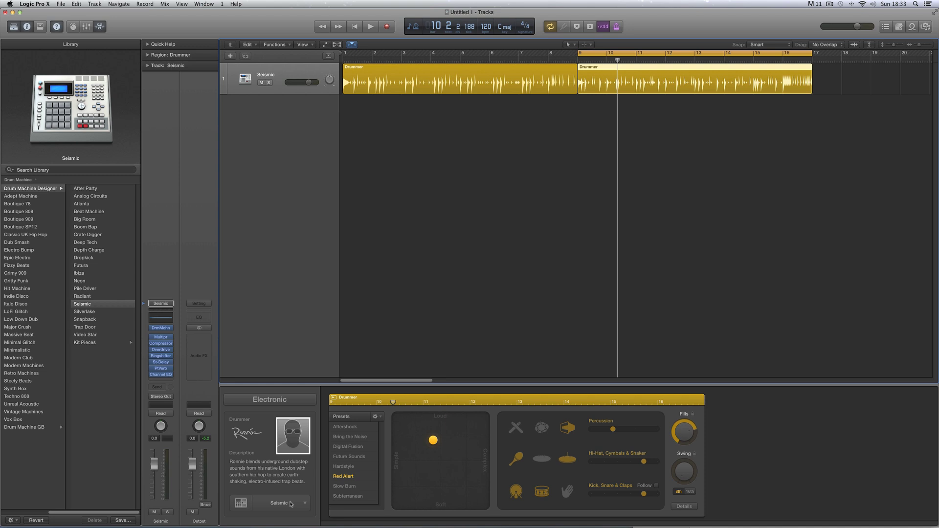
key(space)
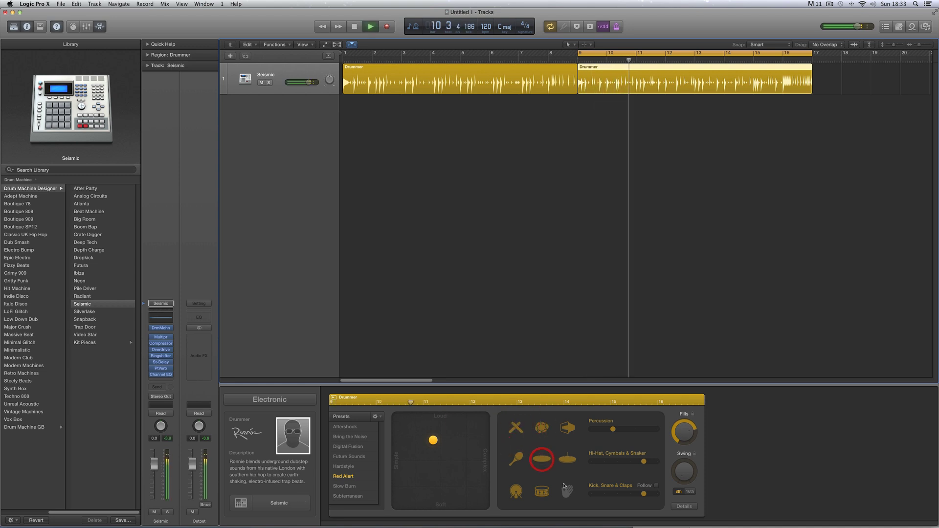
click(462, 438)
key(space)
Step: Load the Depth Charge kit and audition it
click(289, 502)
click(296, 516)
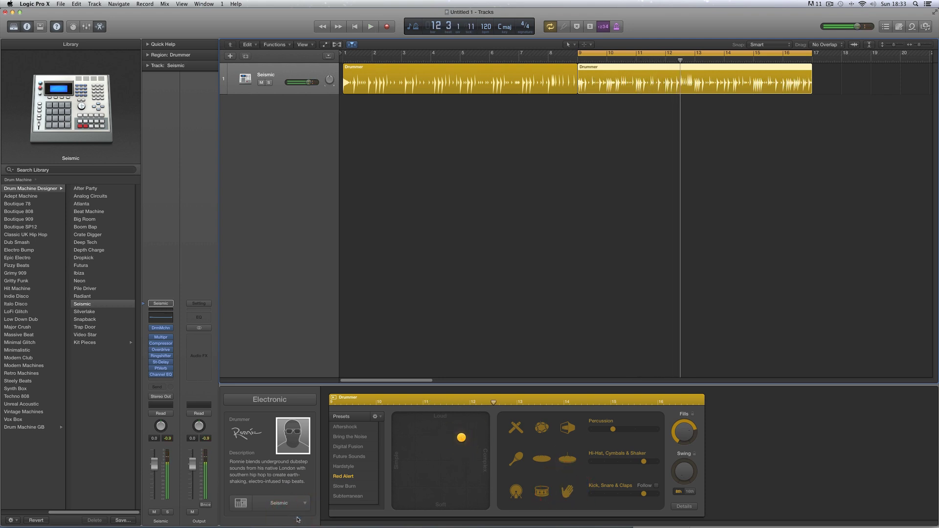
key(space)
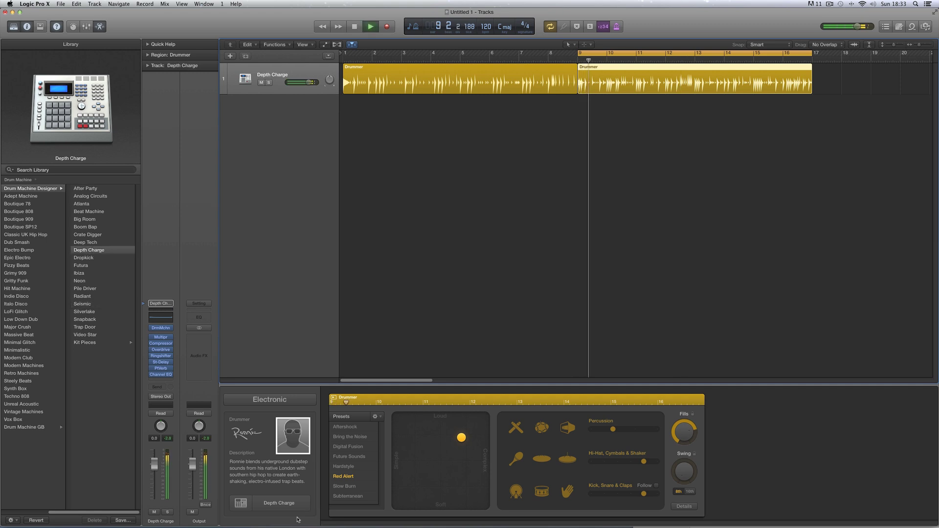
key(space)
Step: Switch to the house-style drummer and audition its groove with hand claps turned on
click(293, 436)
click(252, 494)
click(511, 196)
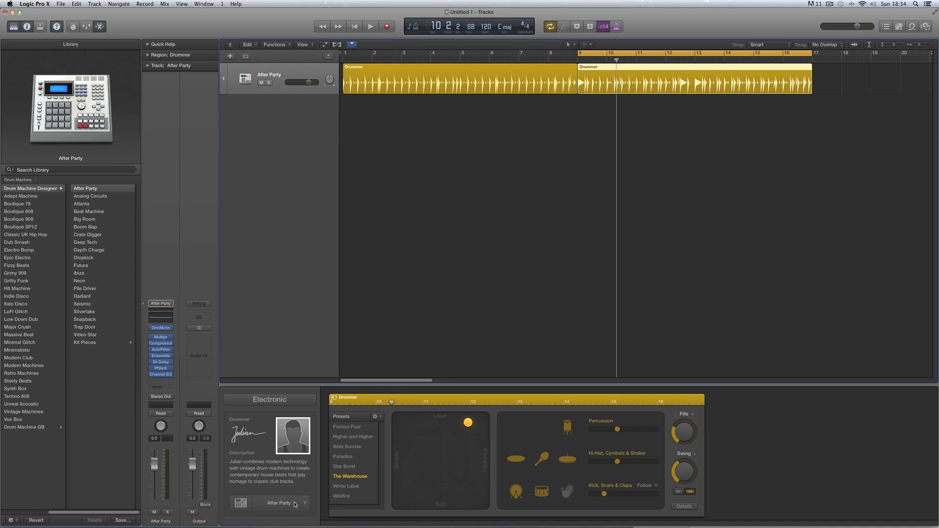
key(space)
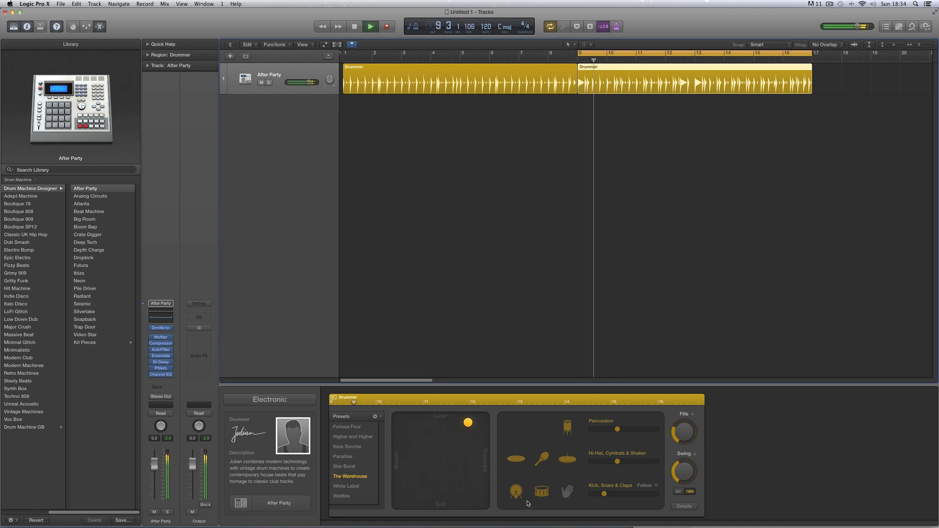
click(566, 492)
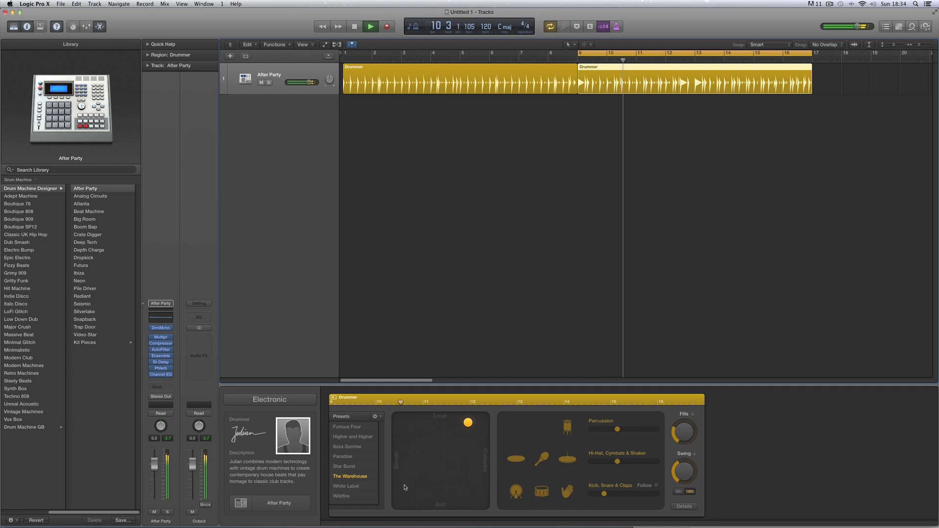
key(space)
Step: Change the drum kit from After Party to Ibiza and audition it
click(295, 512)
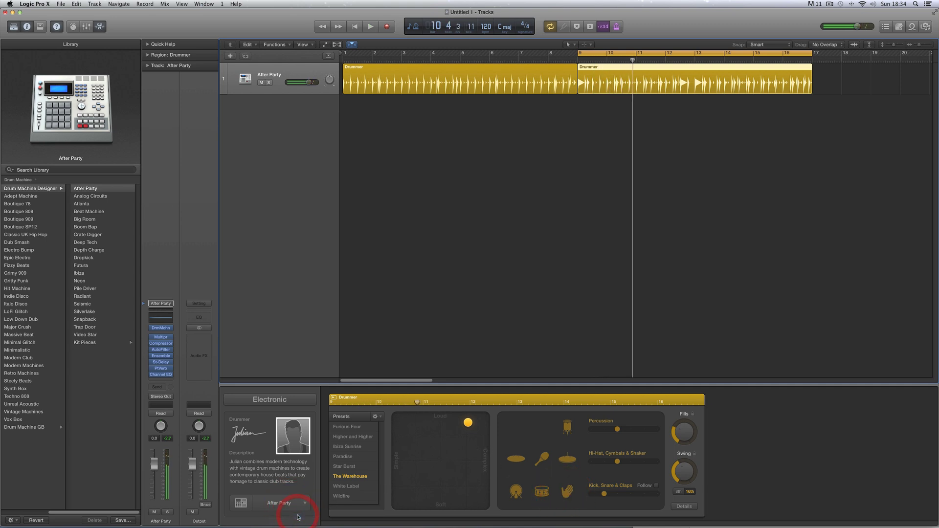
key(i)
key(space)
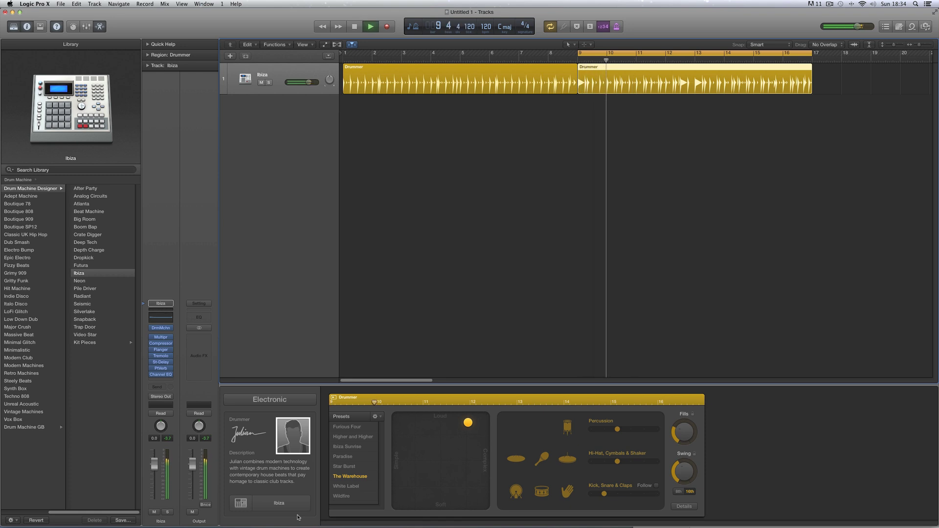
key(space)
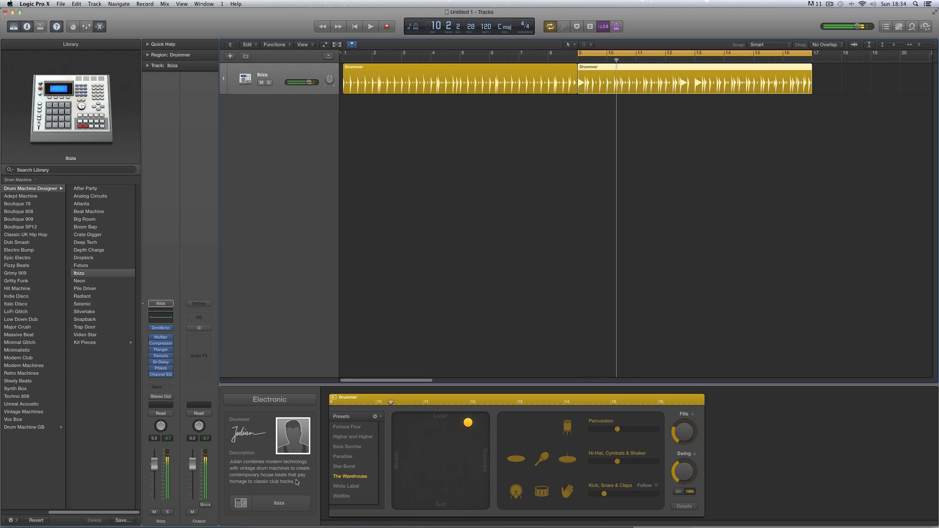
click(293, 437)
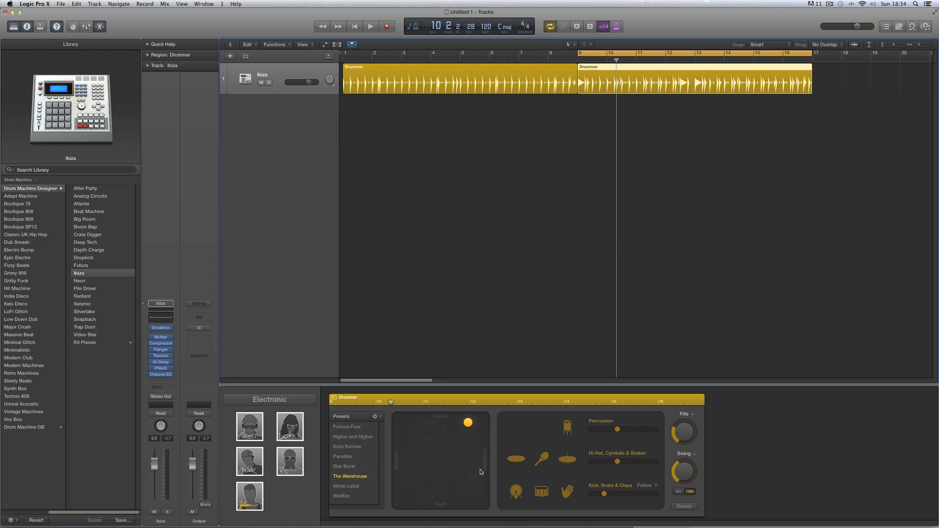
Step: Keep the drummer, lower Kick/Snare/Claps to 1 and raise Hi-Hat/Cymbals/Shaker to about 4
click(251, 498)
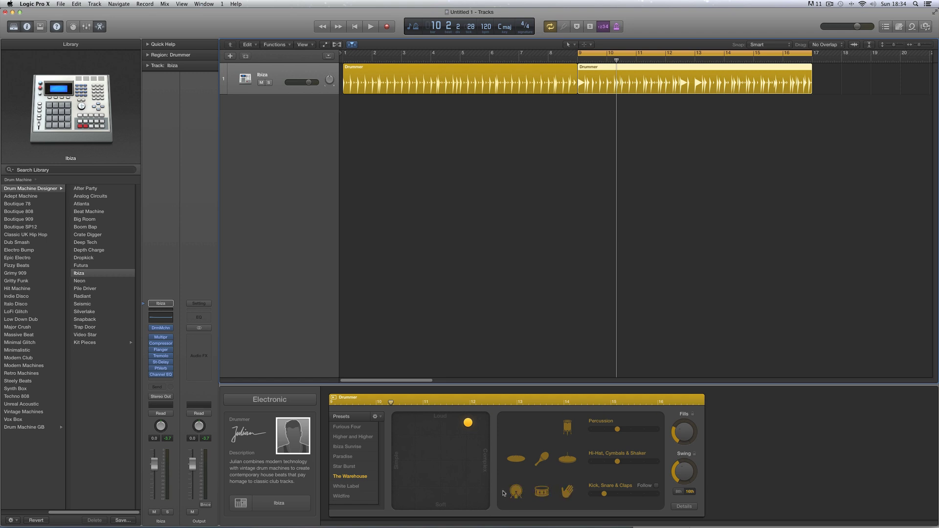
mouse_move(598, 499)
mouse_move(605, 495)
mouse_down()
mouse_move(650, 495)
mouse_move(596, 496)
mouse_move(605, 495)
mouse_up()
mouse_move(618, 463)
mouse_down()
mouse_move(647, 463)
mouse_move(631, 461)
mouse_up()
click(617, 429)
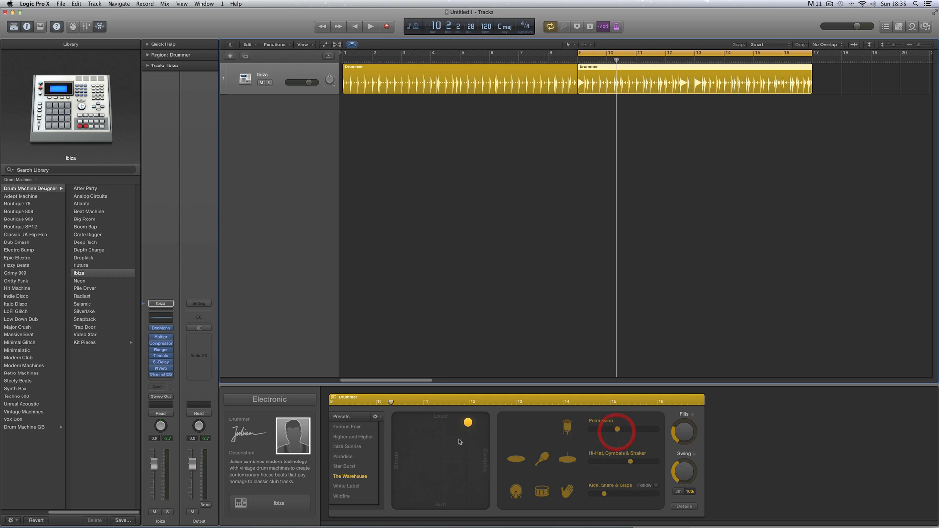
Step: Audition the dubstep-style drummer, then switch back to the house-style drummer
click(293, 435)
click(290, 461)
click(499, 196)
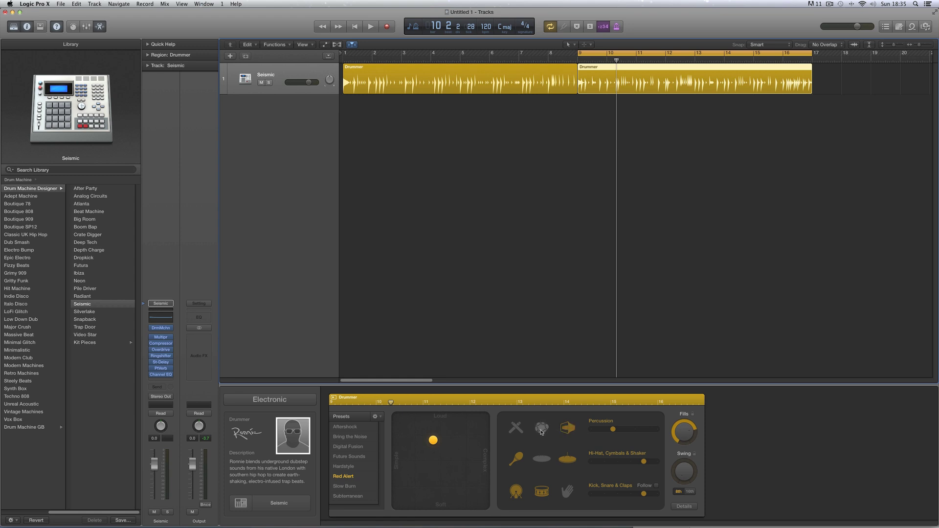
mouse_move(612, 429)
mouse_down()
mouse_move(634, 430)
mouse_move(612, 430)
mouse_up()
click(284, 442)
click(257, 494)
click(497, 196)
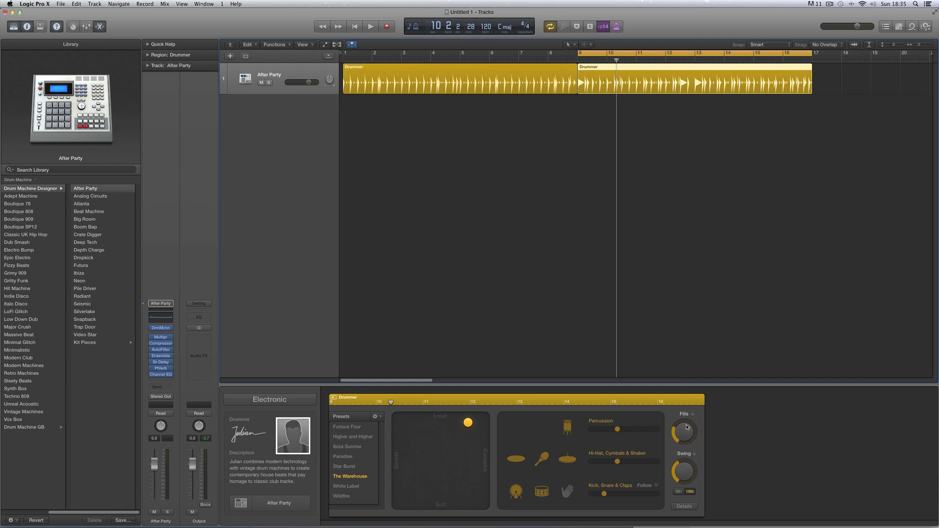
Step: Reveal the Details settings and move the XY puck toward a loud, simple pattern
click(684, 507)
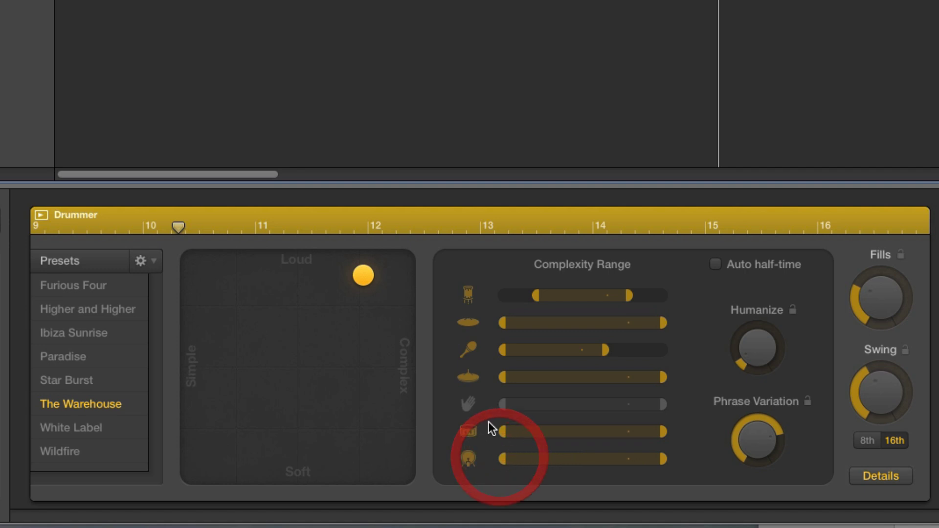
drag(363, 280, 283, 294)
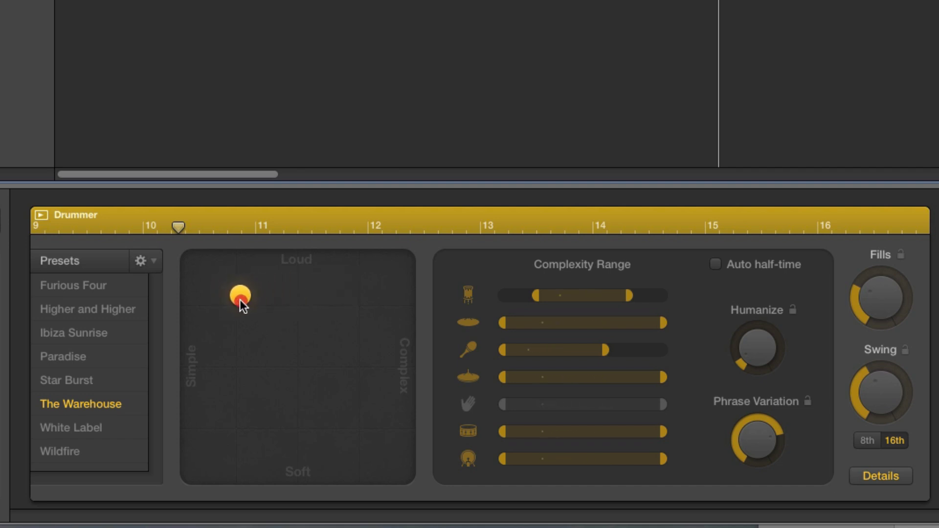
drag(338, 309, 240, 306)
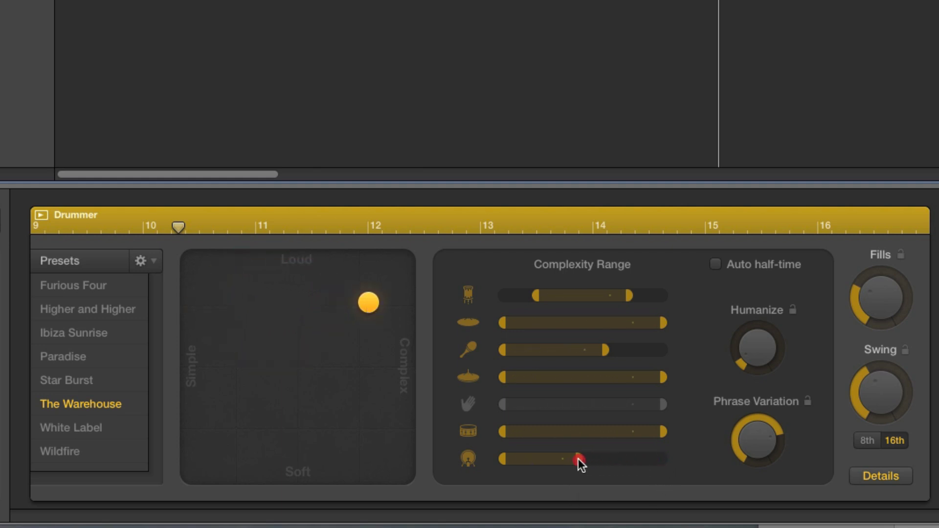
drag(370, 301, 215, 301)
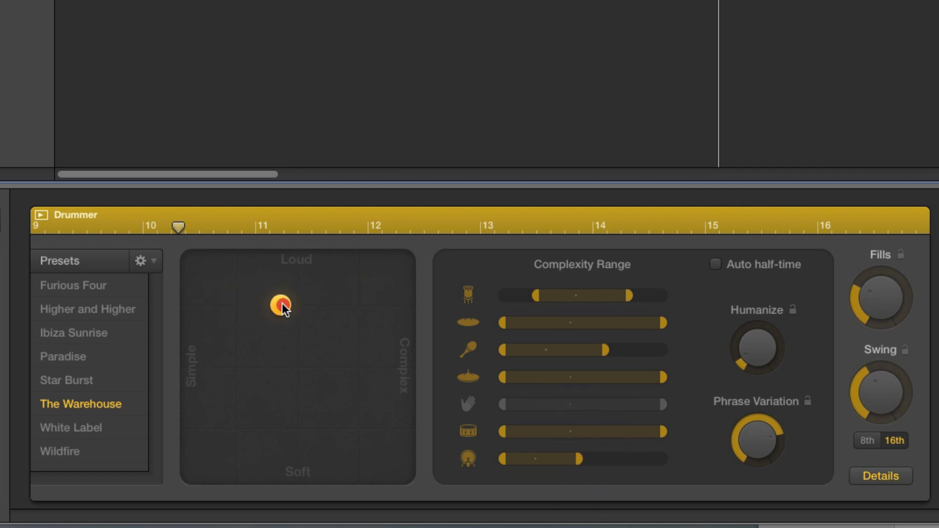
drag(407, 304, 407, 304)
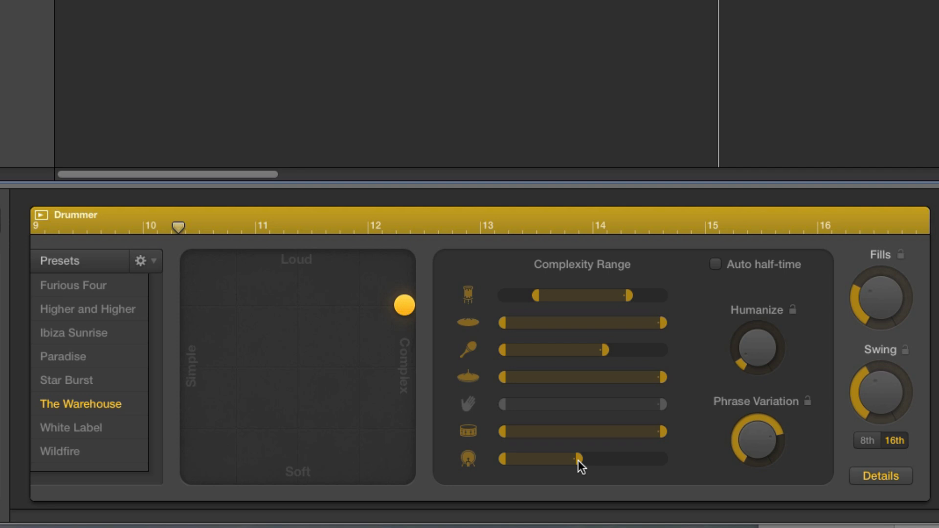
Step: Narrow the kick drum's Complexity Range to a middle span
drag(579, 460, 612, 459)
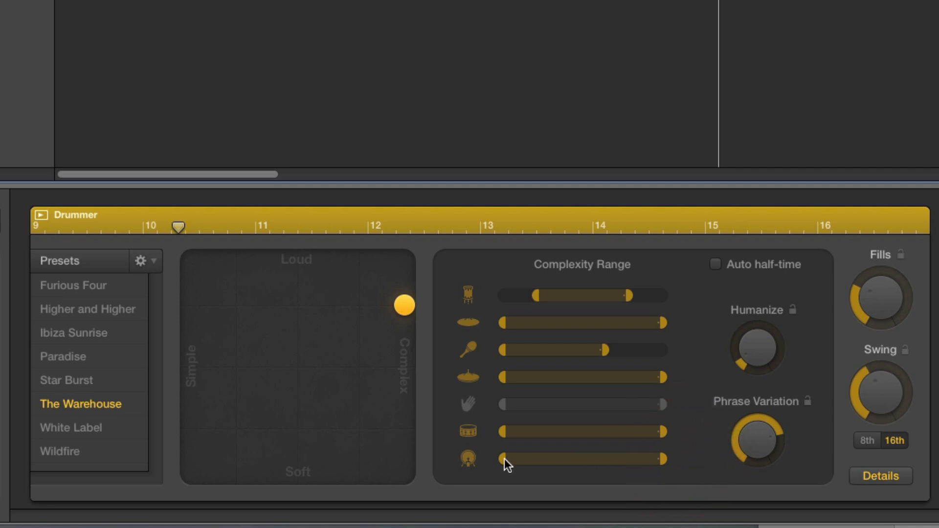
drag(577, 460, 608, 456)
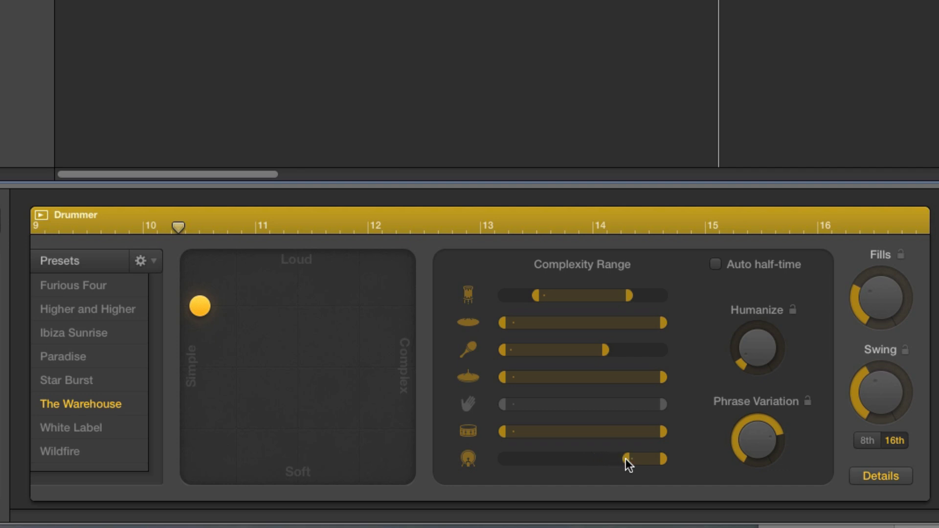
drag(626, 459, 533, 458)
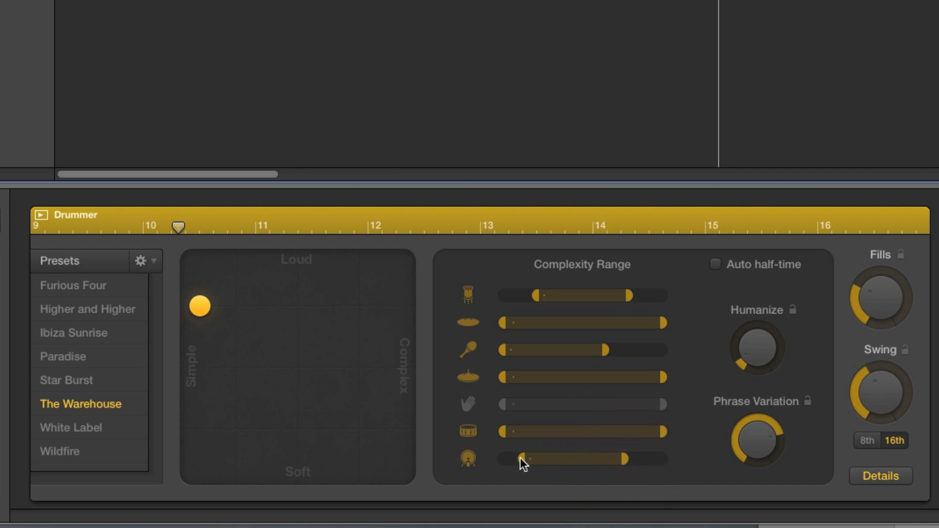
drag(529, 459, 568, 459)
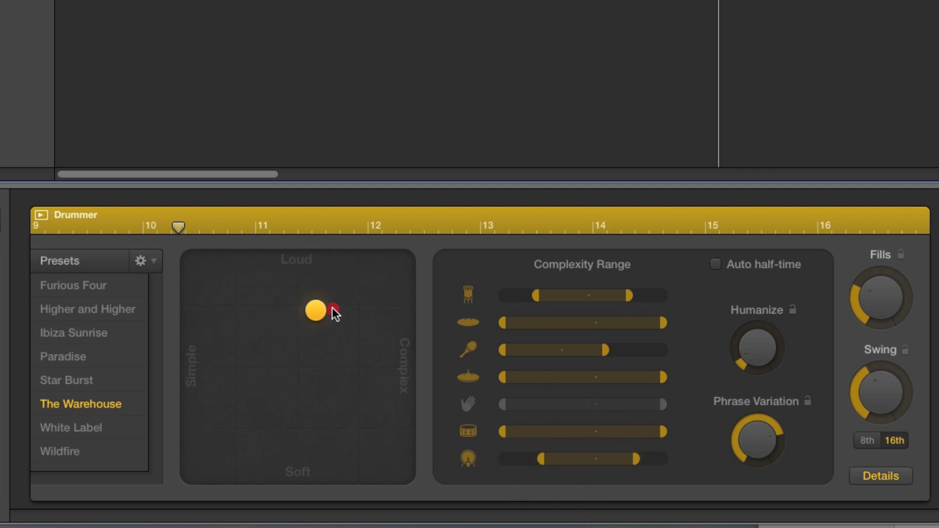
click(314, 312)
Step: Turn Auto half-time on and back off, then return to the per-instrument level sliders
click(302, 317)
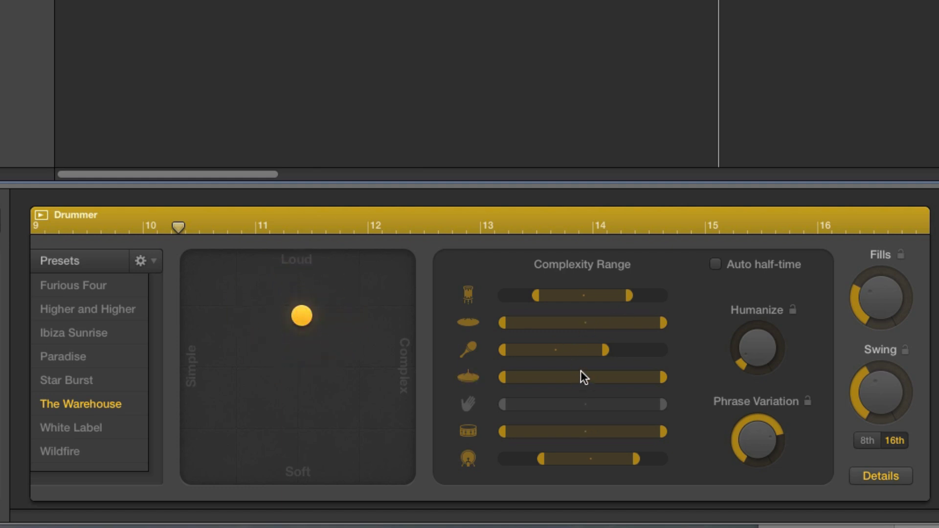
click(753, 438)
click(716, 264)
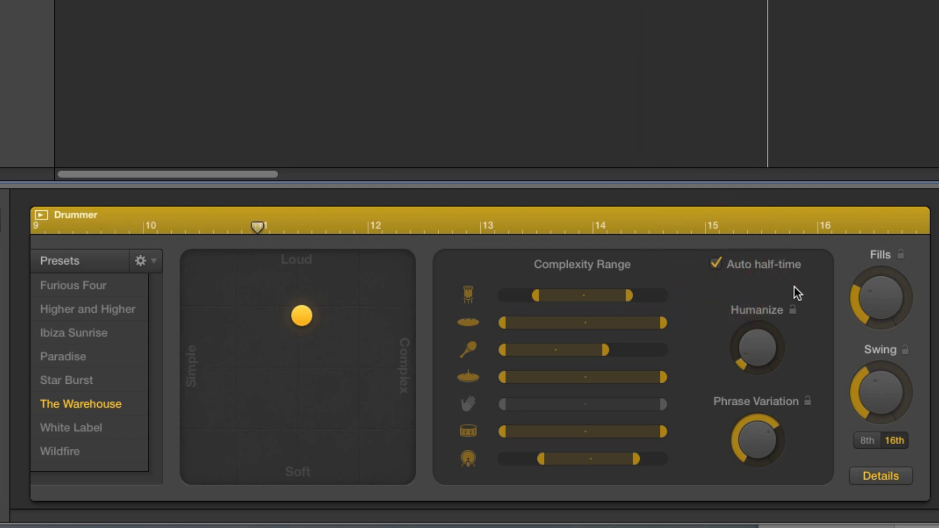
click(716, 265)
click(872, 471)
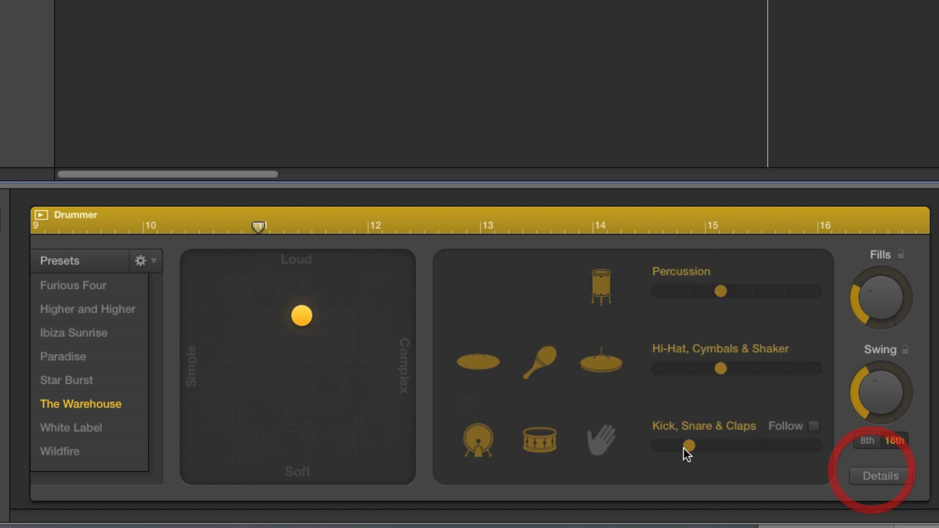